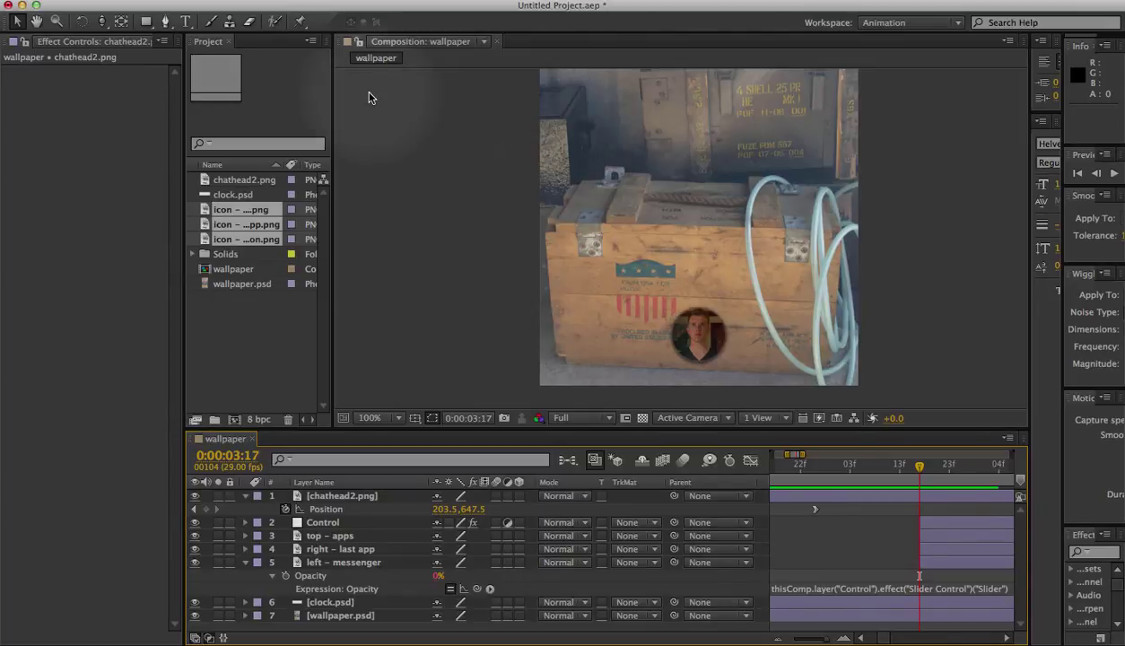
Step: Create a text layer reading "Instagram" near the top of the wooden crate, at 0:00:04:00 in the wallpaper composition
{"action": "key", "text": "h"}
{"action": "left_click_drag", "start_coordinate": [761, 236], "coordinate": [729, 182]}
{"action": "key", "text": "v"}
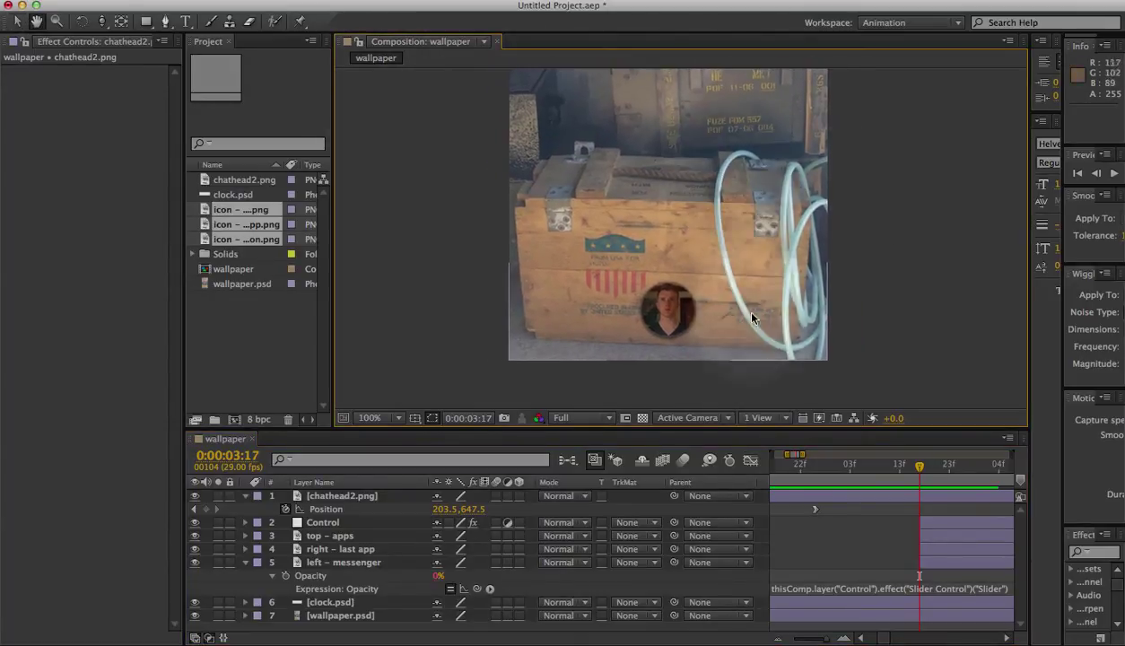
{"action": "left_click", "coordinate": [186, 20]}
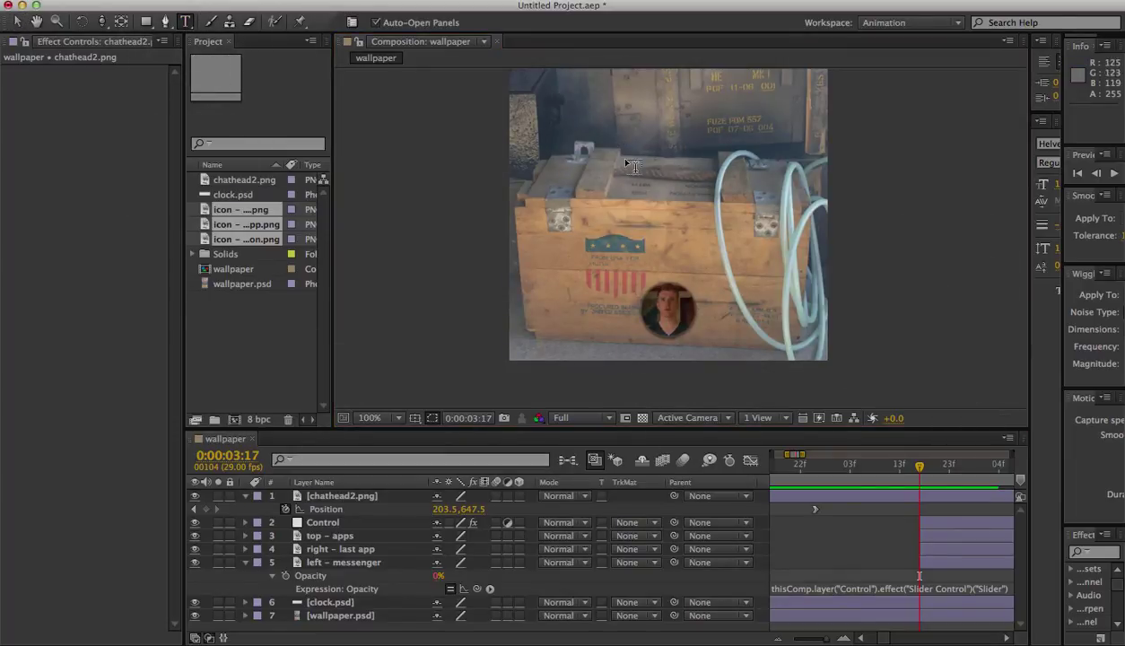
{"action": "key", "text": "z"}
{"action": "left_click_drag", "start_coordinate": [493, 148], "coordinate": [632, 307]}
{"action": "key", "text": "super+minus"}
{"action": "key", "text": "h"}
{"action": "left_click_drag", "start_coordinate": [768, 144], "coordinate": [723, 131]}
{"action": "scroll", "coordinate": [677, 158], "scroll_direction": "up", "scroll_amount": 1}
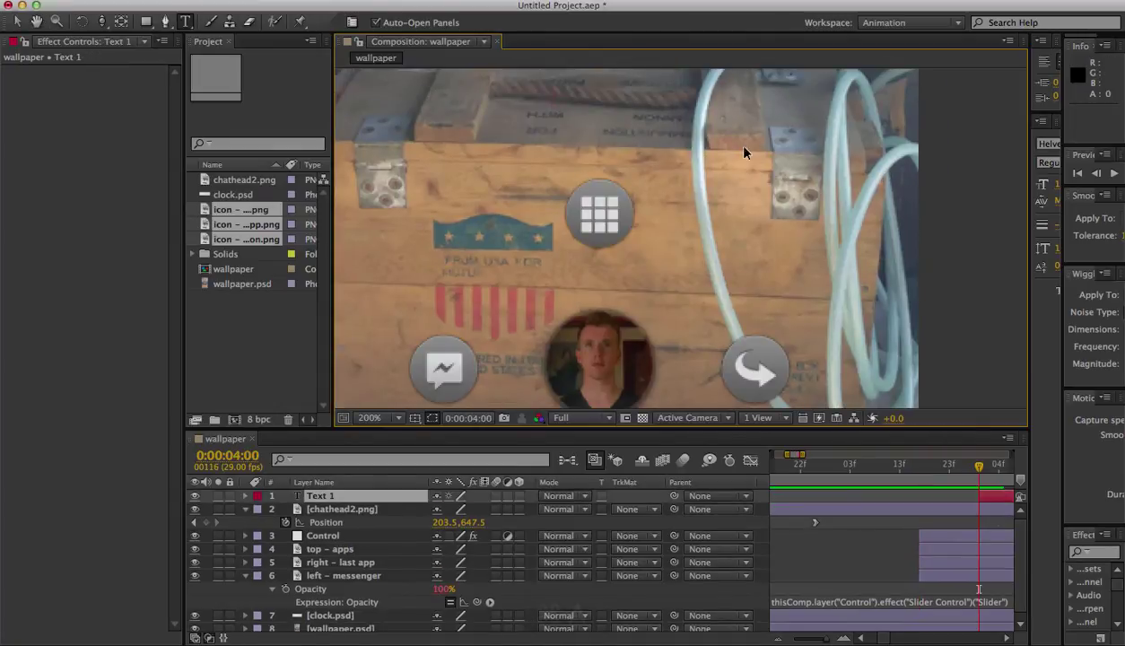
{"action": "key", "text": "cmd+a"}
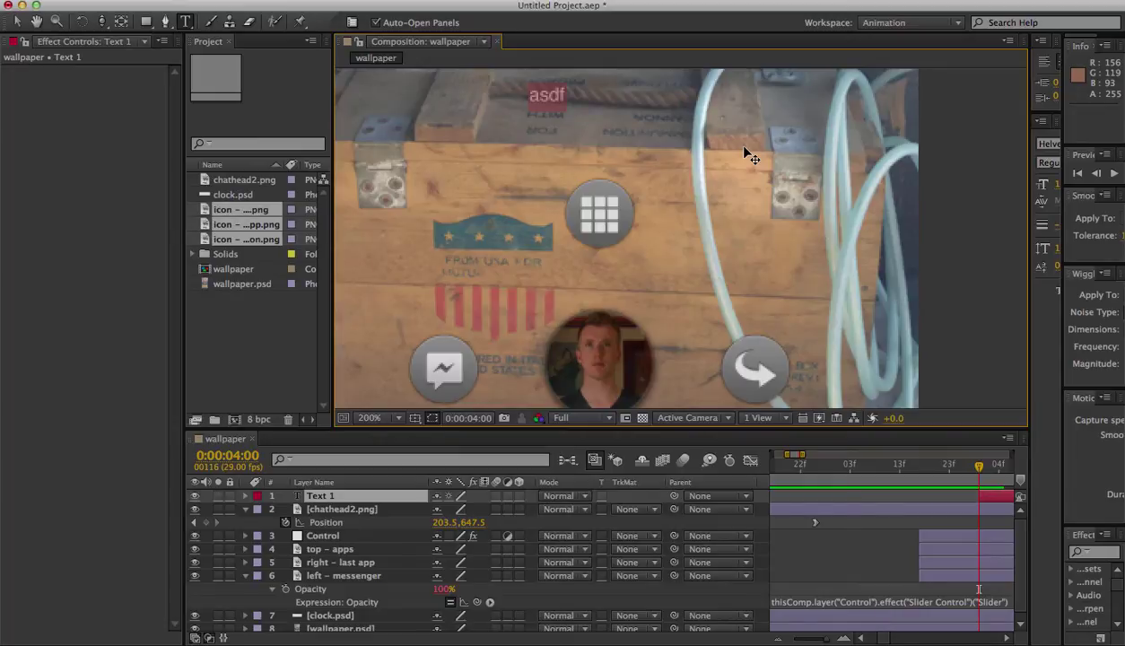
{"action": "type", "text": "Instagram"}
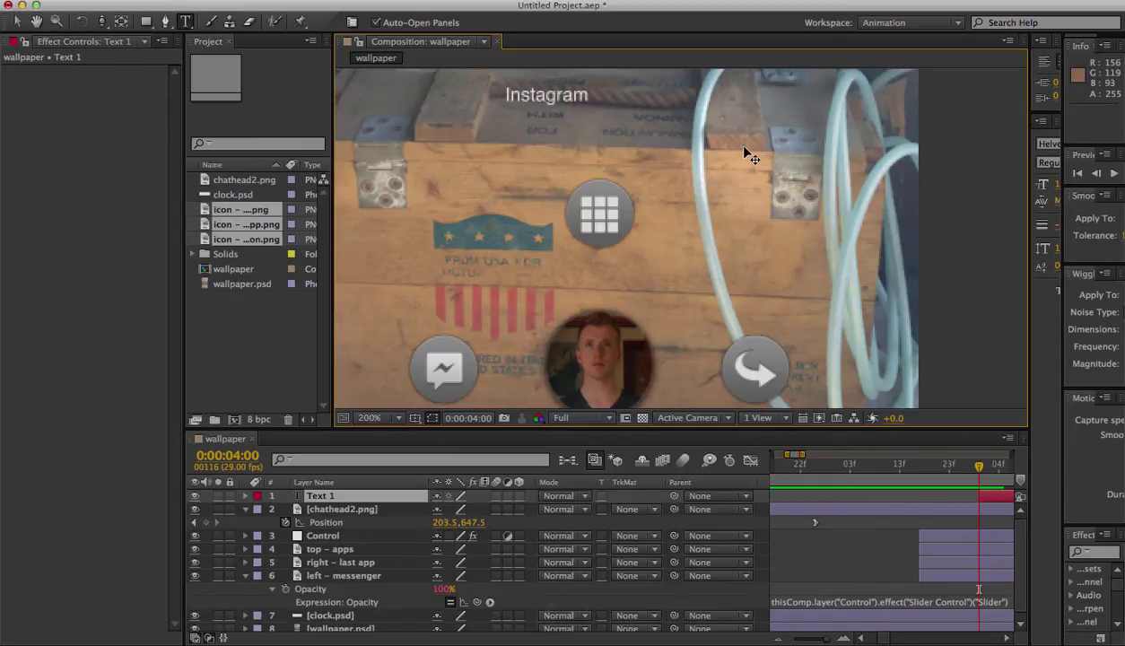
{"action": "key", "text": "super+Return"}
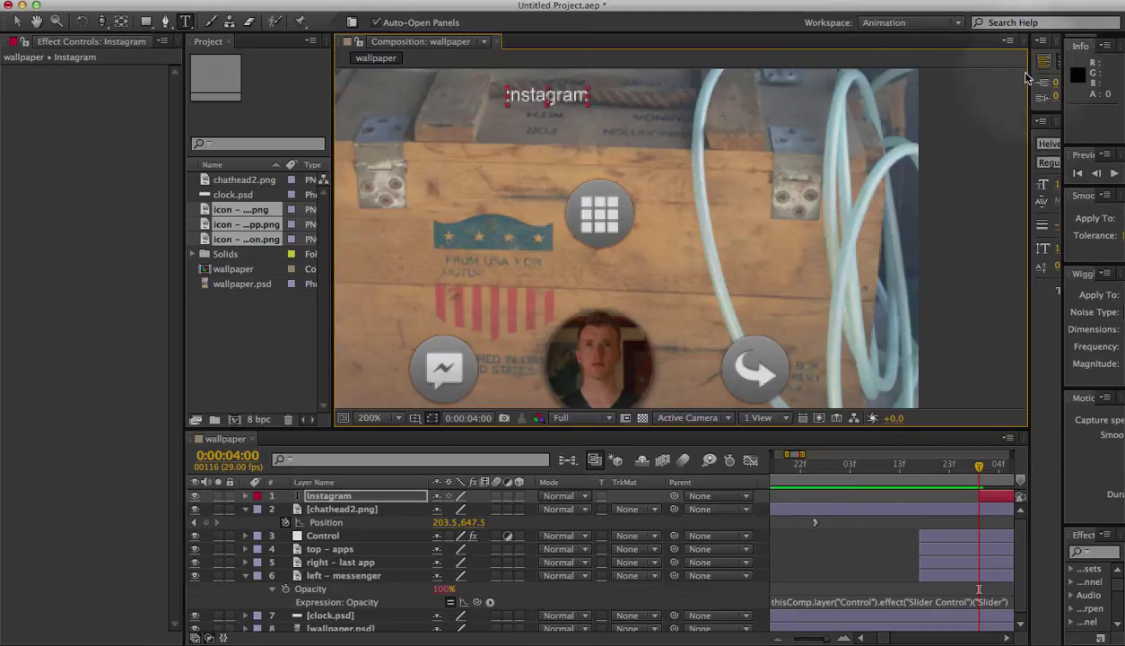
Step: Position the Instagram text just above the curved-arrow last app icon, leaving a small gap
{"action": "mouse_move", "coordinate": [1029, 72]}
{"action": "left_mouse_down"}
{"action": "mouse_move", "coordinate": [961, 74]}
{"action": "mouse_move", "coordinate": [1028, 73]}
{"action": "left_mouse_up"}
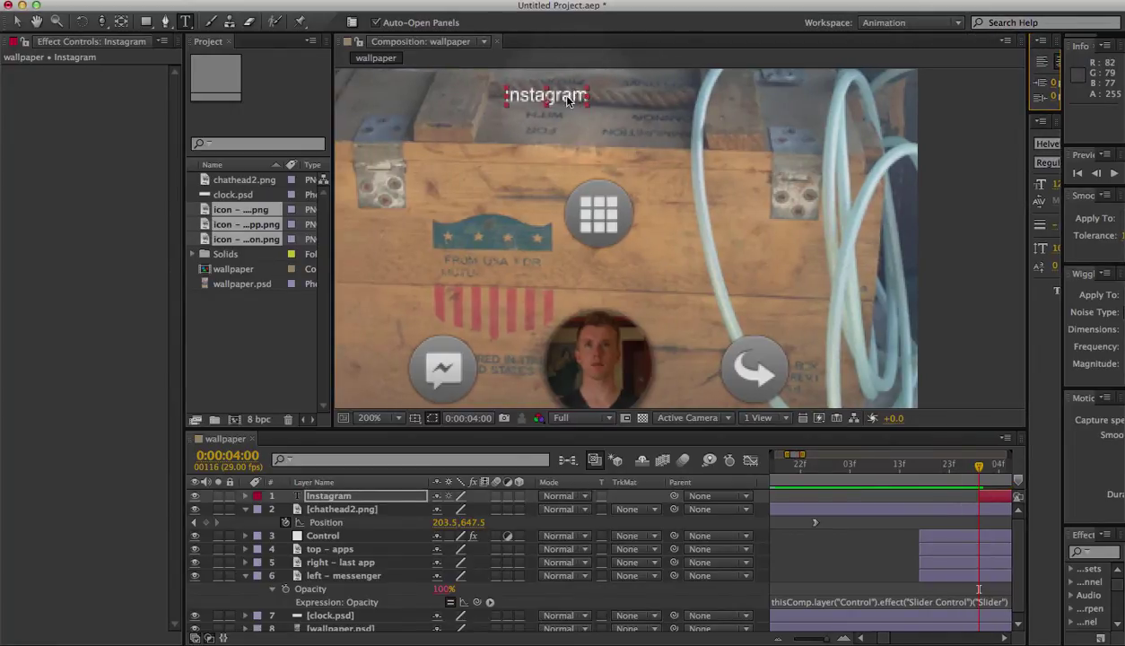
{"action": "key", "text": "v"}
{"action": "left_click_drag", "start_coordinate": [567, 100], "coordinate": [781, 334]}
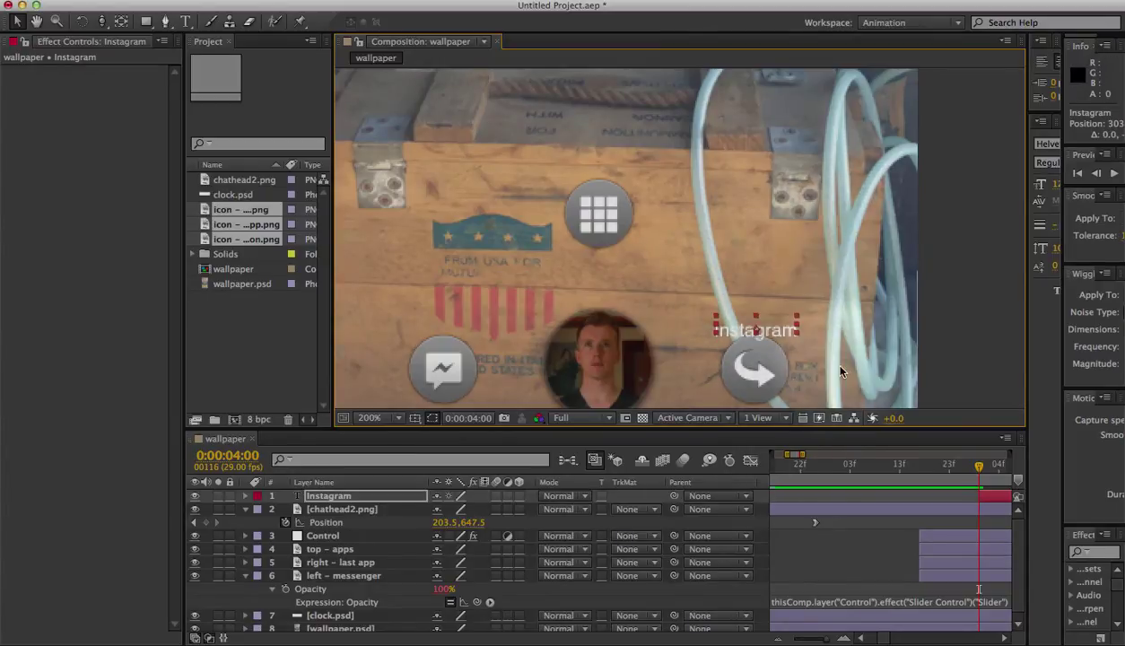
{"action": "key", "text": "shift+Up"}
{"action": "key", "text": "Up"}
{"action": "key", "text": "Up"}
{"action": "key", "text": "Up"}
{"action": "key", "text": "Up"}
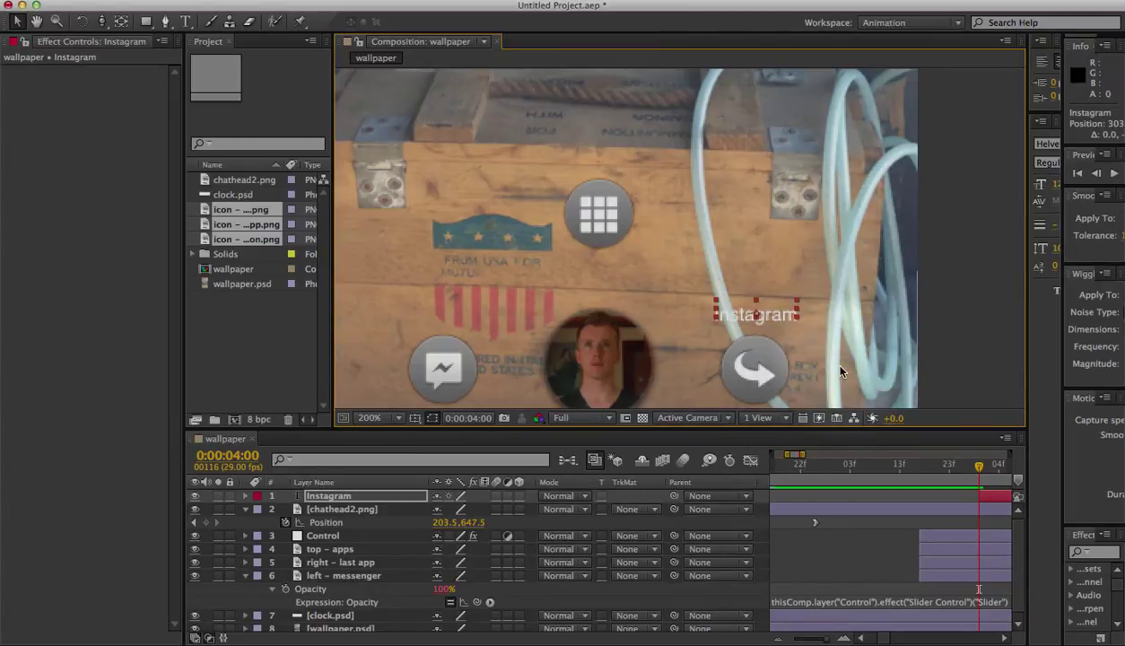
Step: Apply a Drop Shadow layer style to the Instagram text layer
{"action": "left_click", "coordinate": [332, 1]}
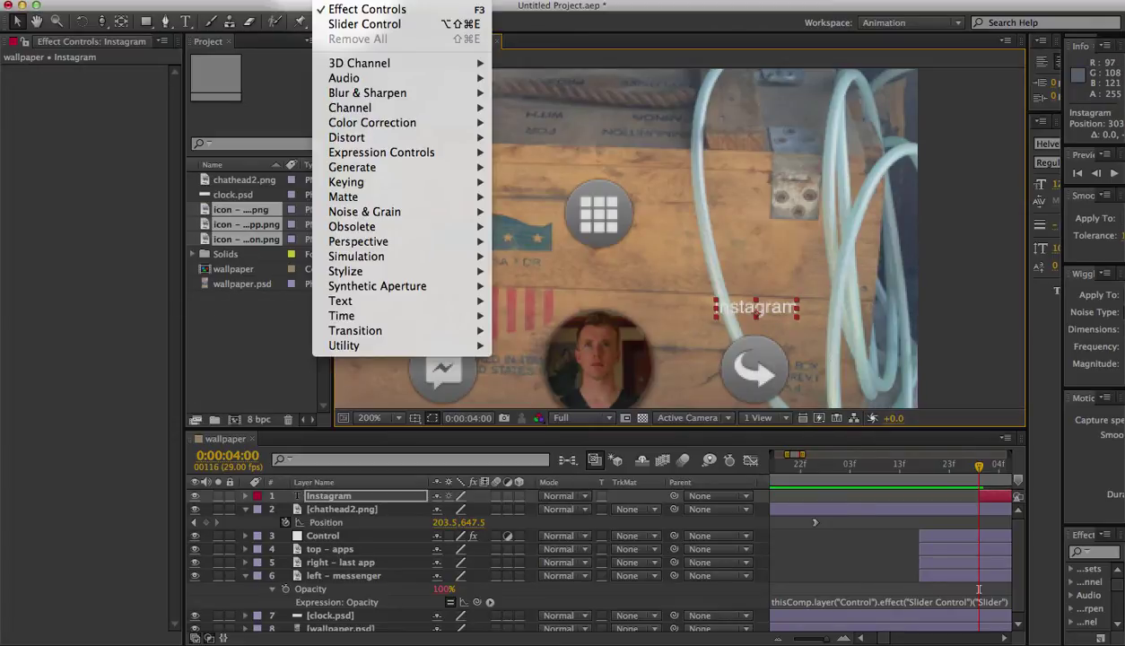
{"action": "mouse_move", "coordinate": [292, 2]}
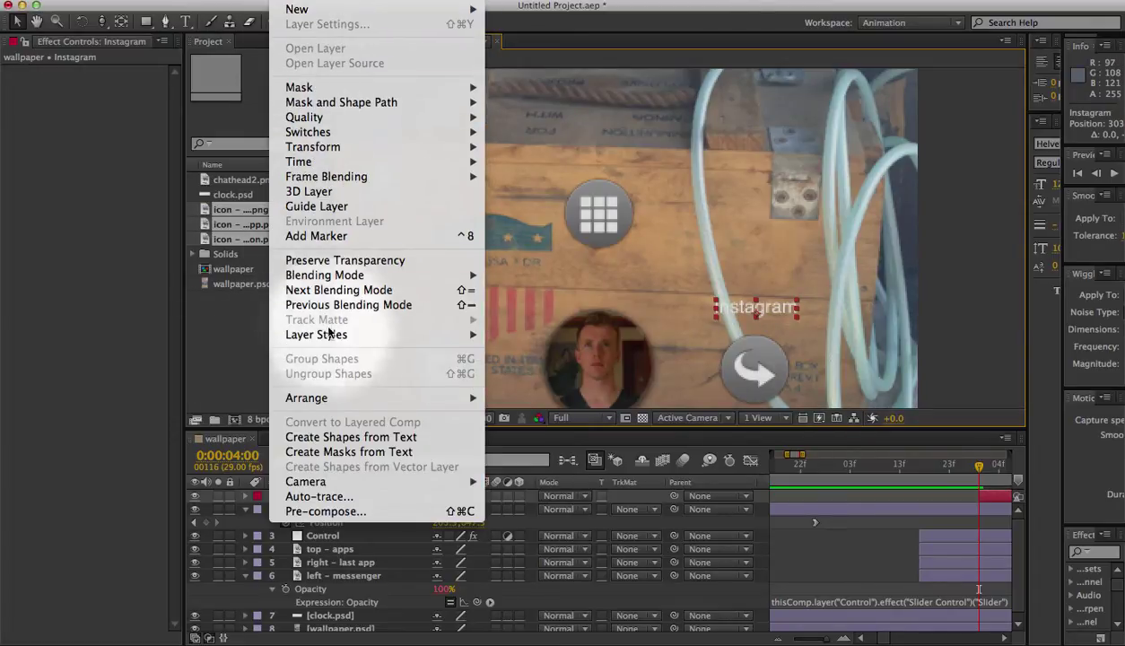
{"action": "mouse_move", "coordinate": [363, 334]}
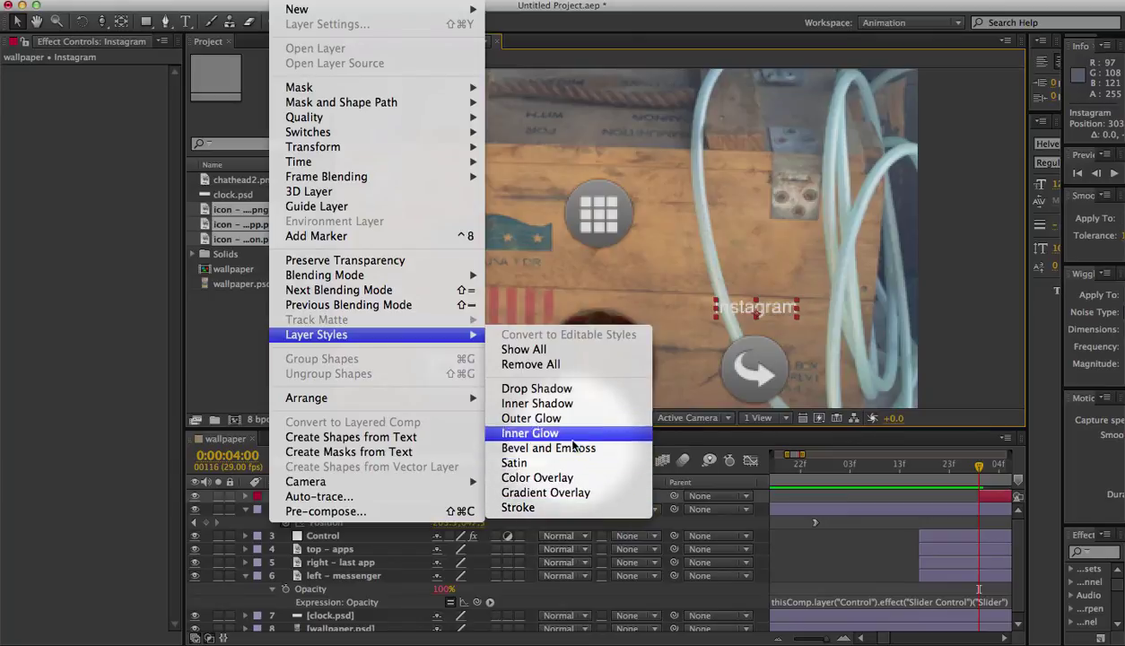
{"action": "left_click", "coordinate": [536, 388]}
Step: Set the text's drop shadow to a distance of 1, a size of 1 and an opacity of 100%
{"action": "left_click", "coordinate": [271, 561]}
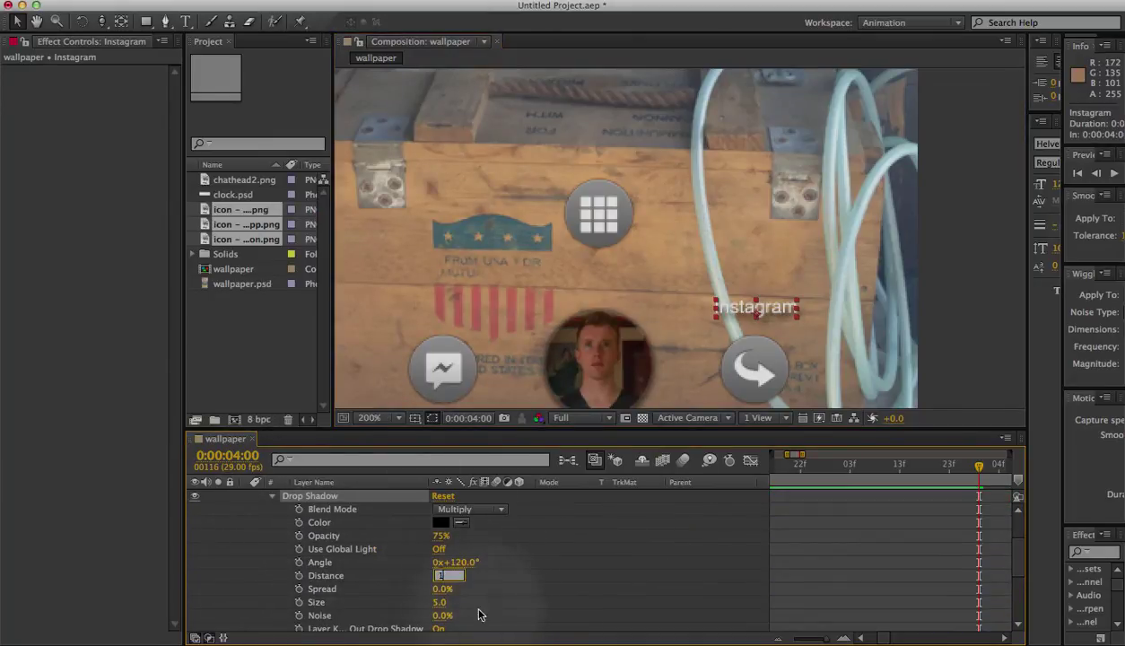
{"action": "left_click", "coordinate": [441, 603]}
{"action": "type", "text": "1"}
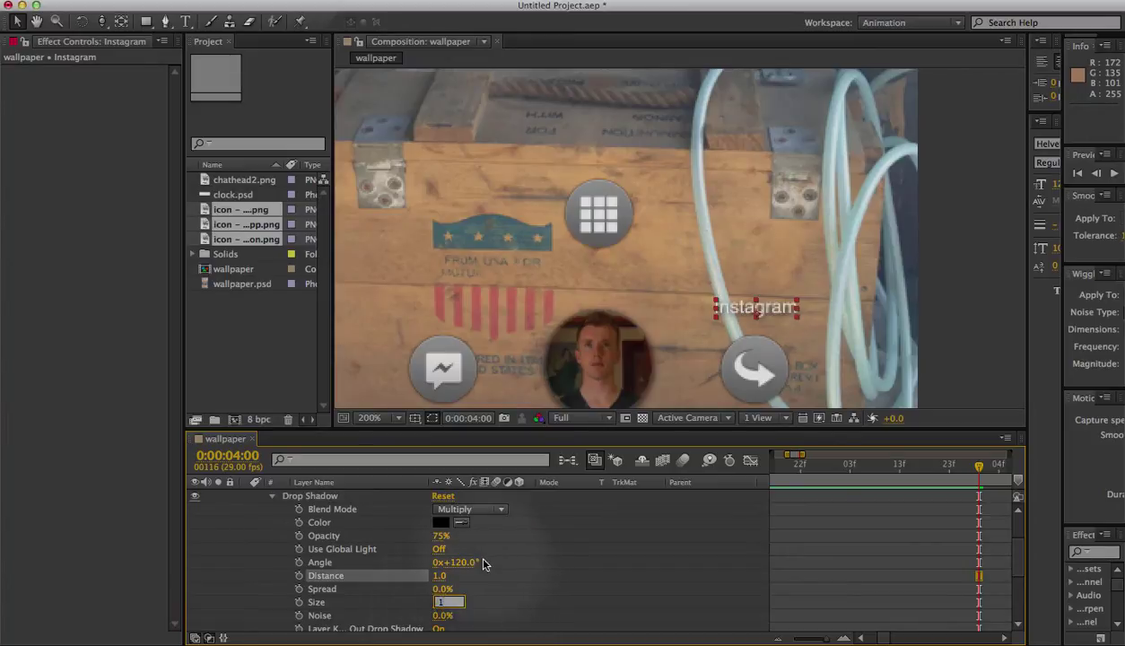
{"action": "key", "text": "Return"}
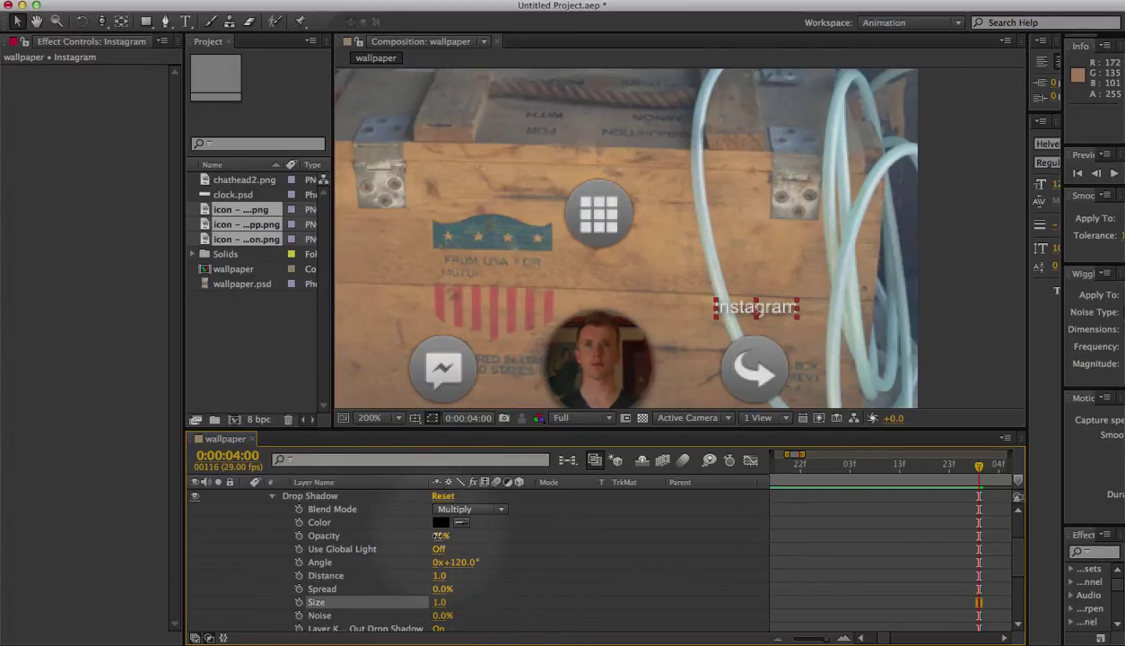
{"action": "type", "text": "100"}
{"action": "key", "text": "Return"}
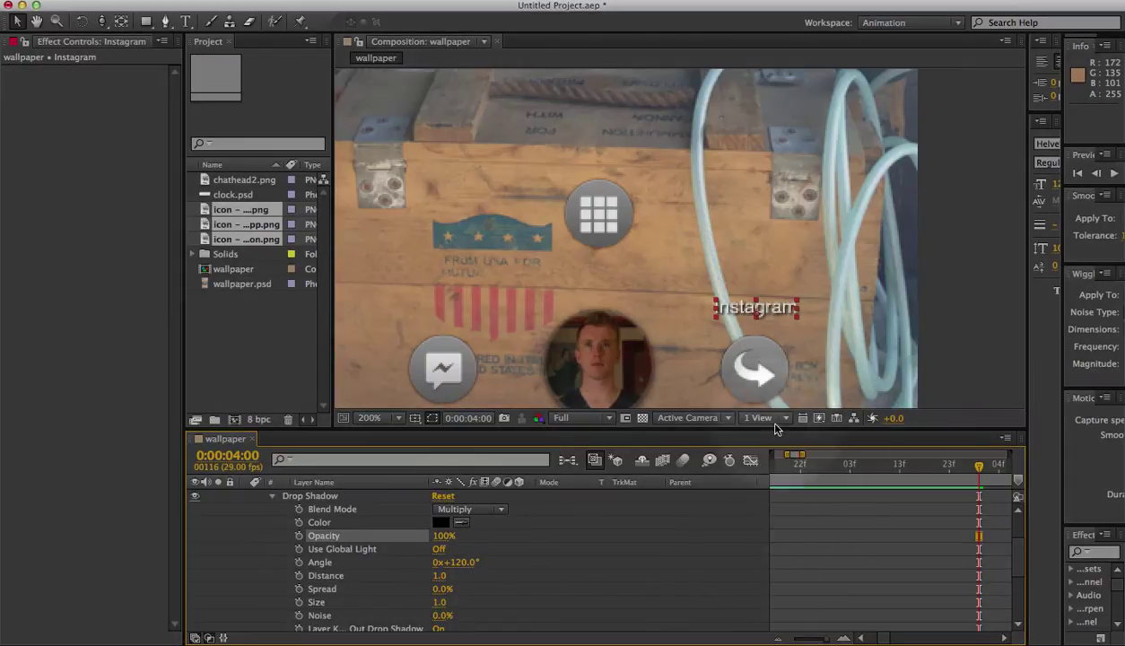
Step: Collapse the Instagram layer's properties and duplicate the layer twice
{"action": "left_click", "coordinate": [271, 495]}
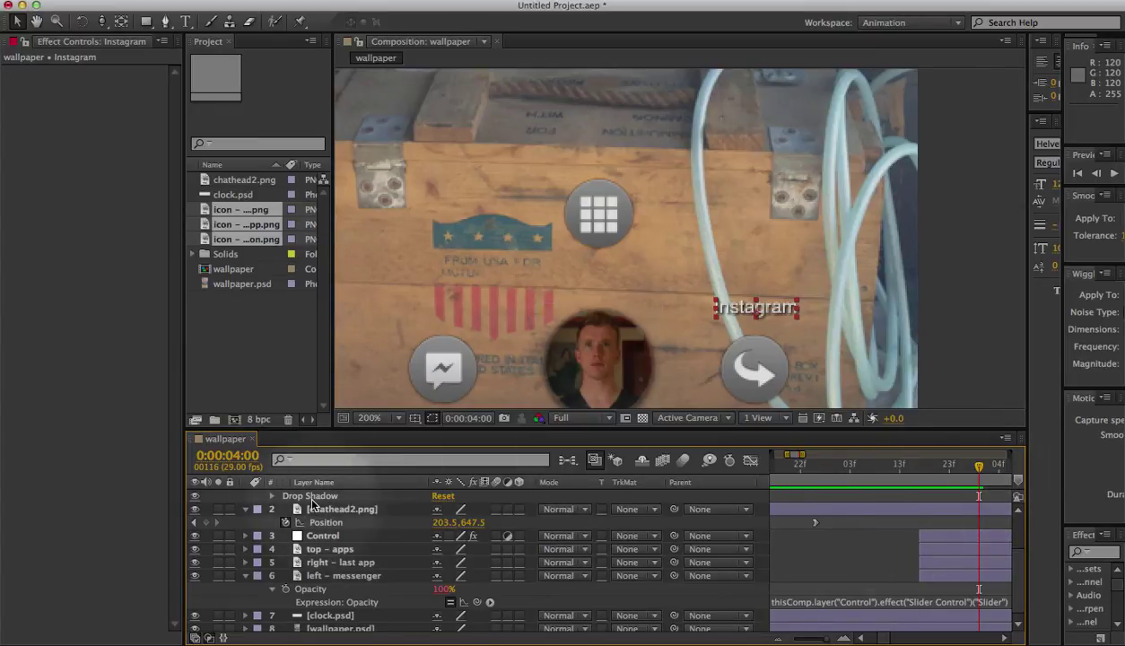
{"action": "scroll", "coordinate": [1019, 574], "scroll_direction": "up", "scroll_amount": 3}
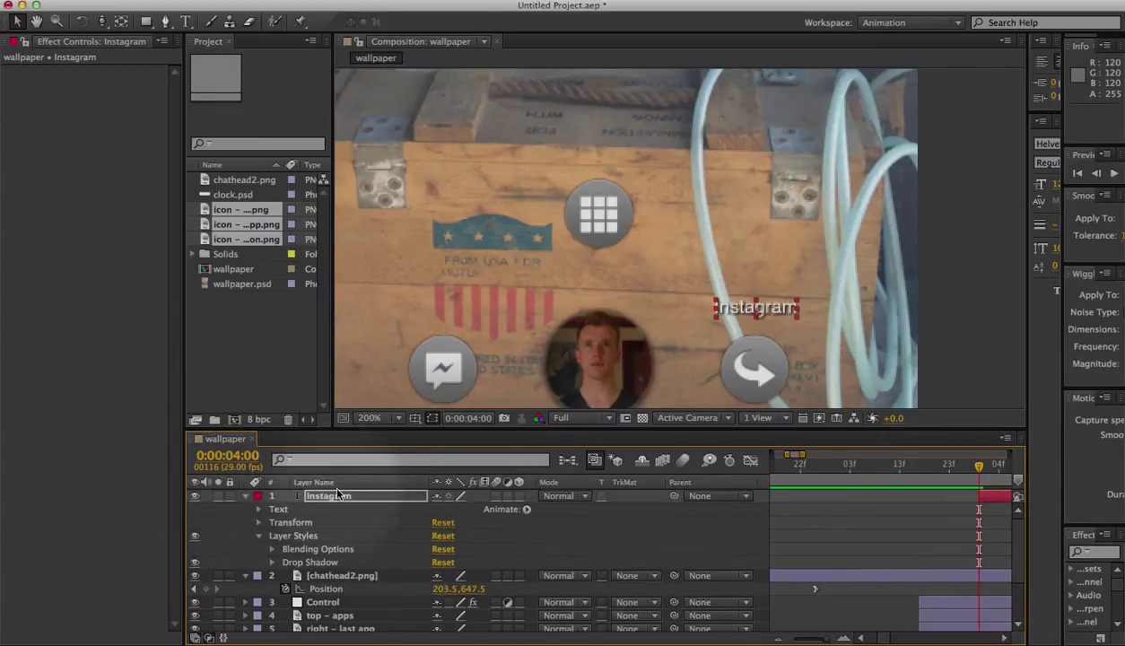
{"action": "left_click", "coordinate": [243, 498]}
{"action": "key", "text": "super+d"}
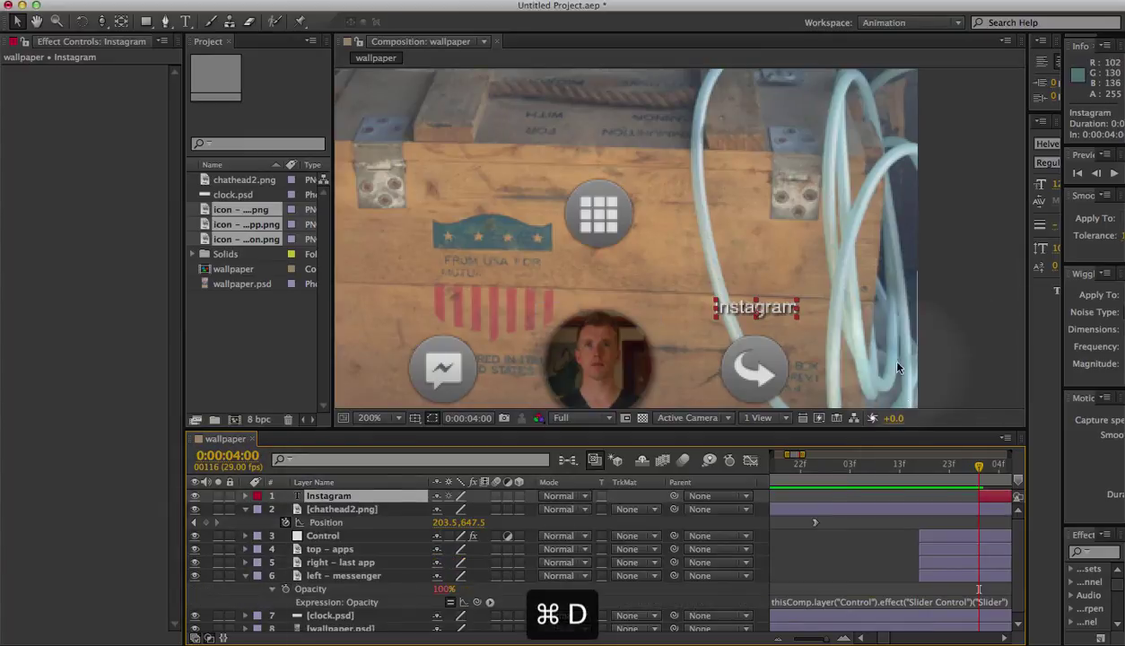
{"action": "key", "text": "super+d"}
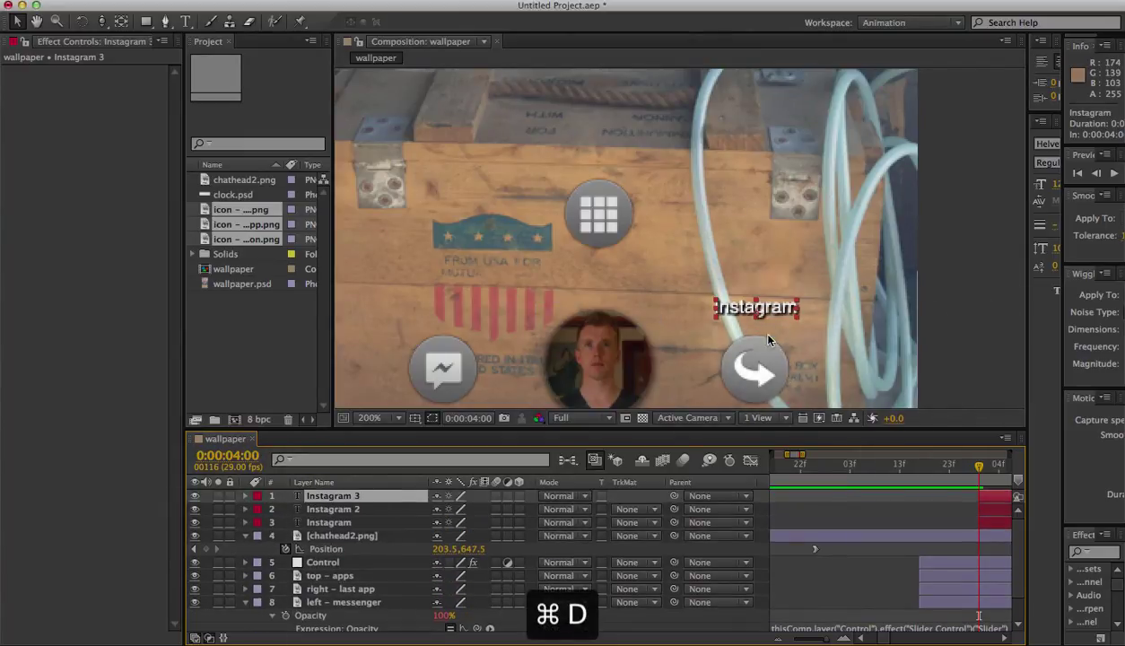
Step: Move the Instagram 3 text copy so it is centred above the messenger icon
{"action": "left_click_drag", "start_coordinate": [746, 315], "coordinate": [456, 324]}
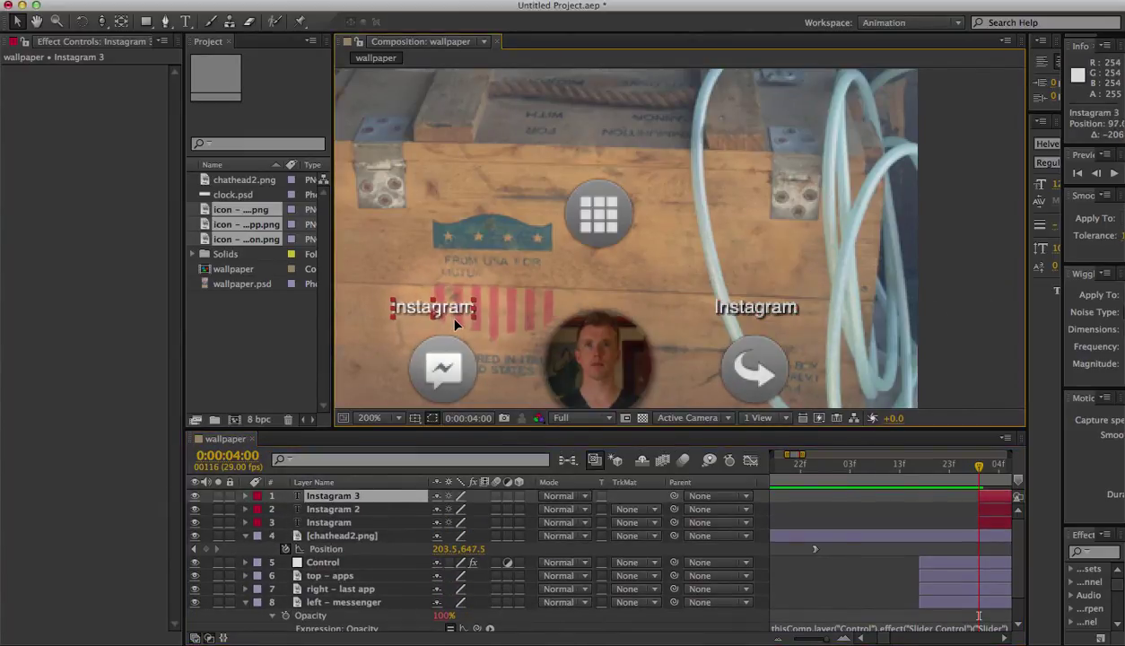
{"action": "key", "text": "Right"}
{"action": "key", "text": "Right"}
{"action": "key", "text": "Right"}
{"action": "key", "text": "Right"}
{"action": "key", "text": "Right"}
{"action": "key", "text": "Right"}
{"action": "key", "text": "Right"}
{"action": "key", "text": "Right"}
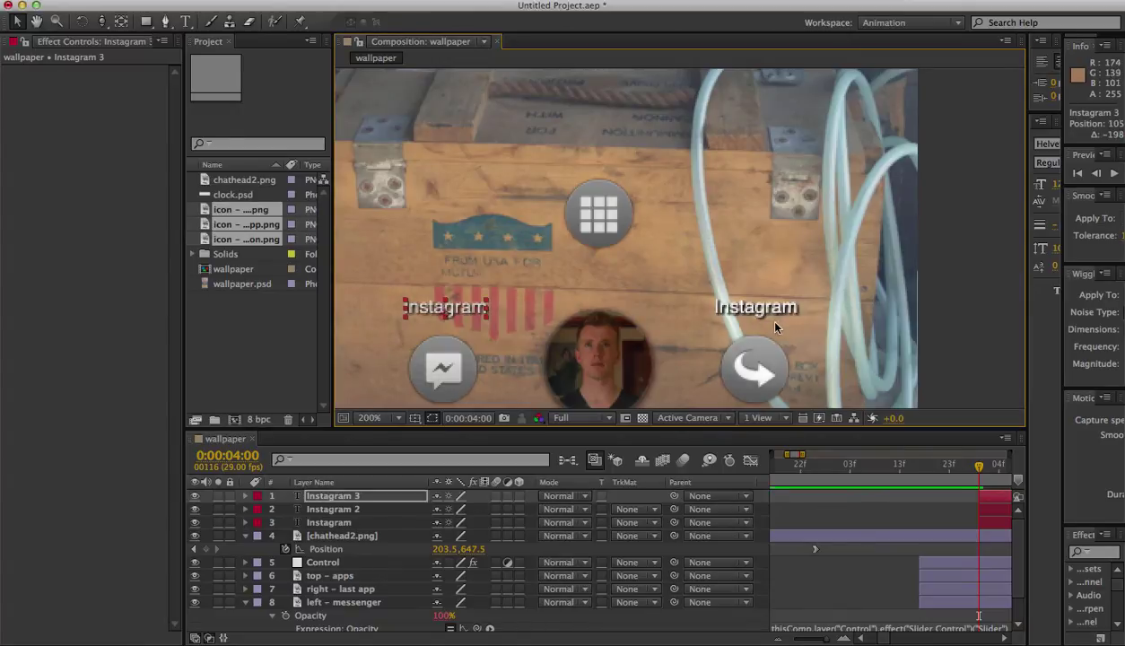
Step: Move the Instagram 2 text copy above the apps grid icon, leaving a small gap
{"action": "left_click_drag", "start_coordinate": [775, 325], "coordinate": [612, 176]}
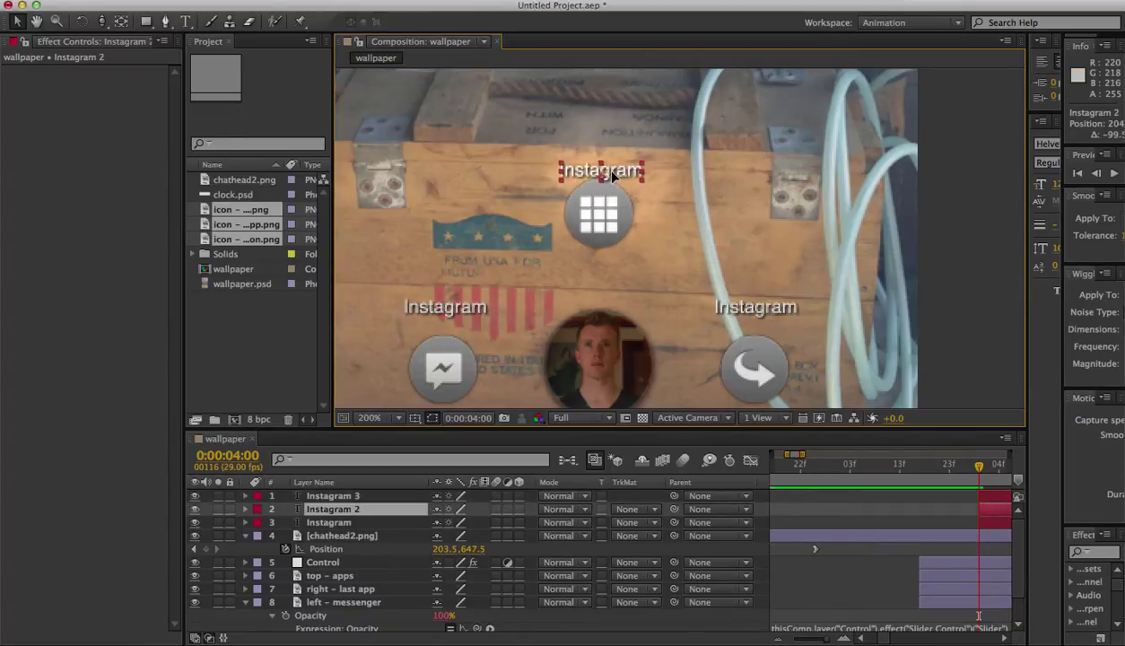
{"action": "key", "text": "Down"}
{"action": "key", "text": "Down"}
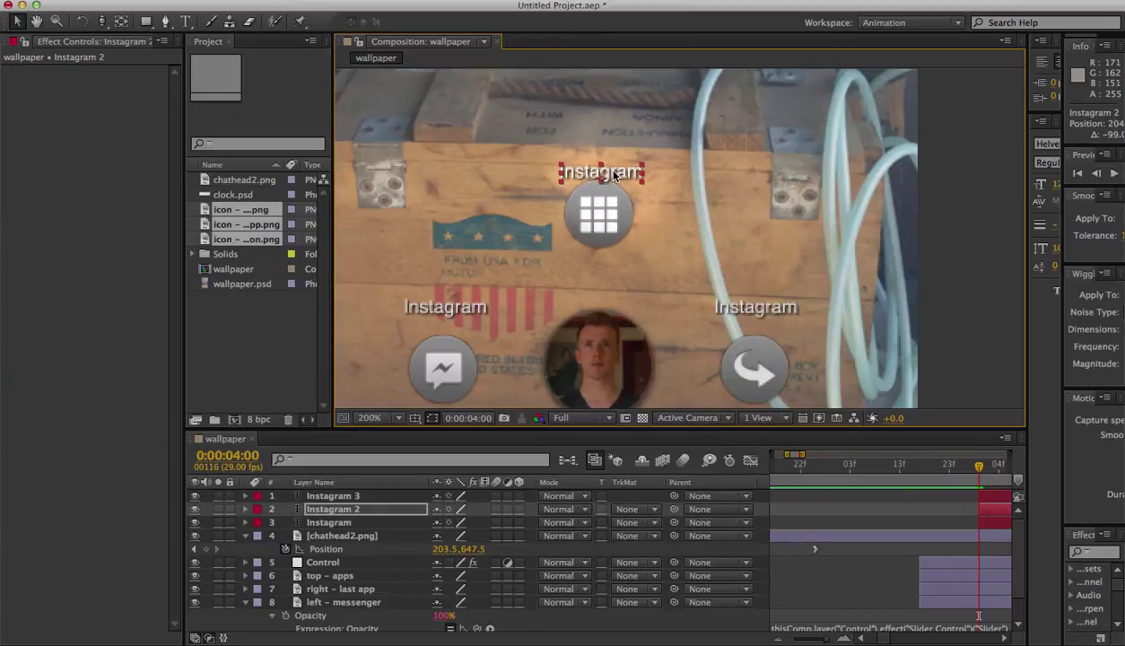
{"action": "key", "text": "Up"}
{"action": "key", "text": "Up"}
{"action": "key", "text": "Up"}
{"action": "key", "text": "Up"}
{"action": "key", "text": "Up"}
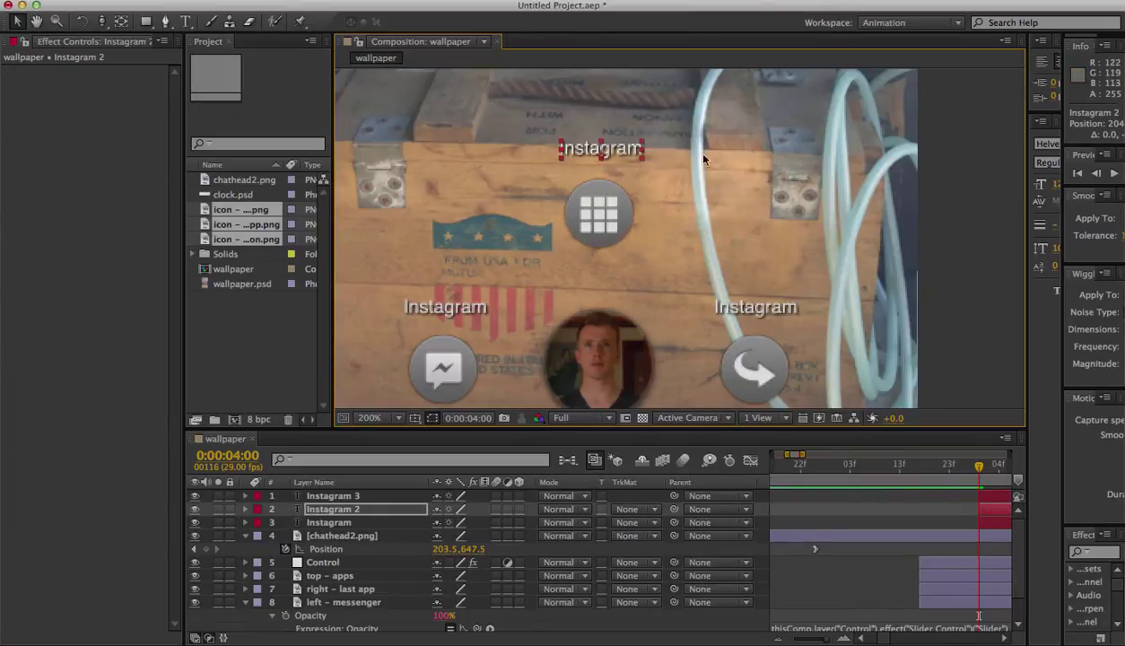
Step: Change the text above the grid icon to "Apps"
{"action": "left_click", "coordinate": [969, 170]}
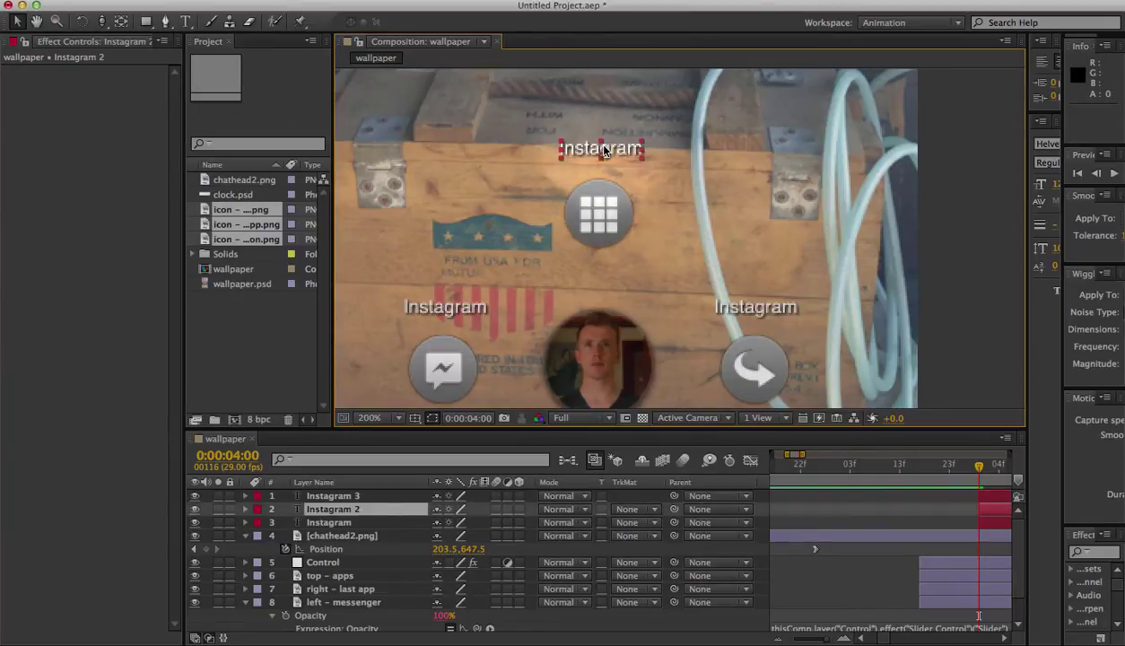
{"action": "double_click", "coordinate": [592, 148]}
{"action": "key", "text": "super+a"}
{"action": "type", "text": "Apps"}
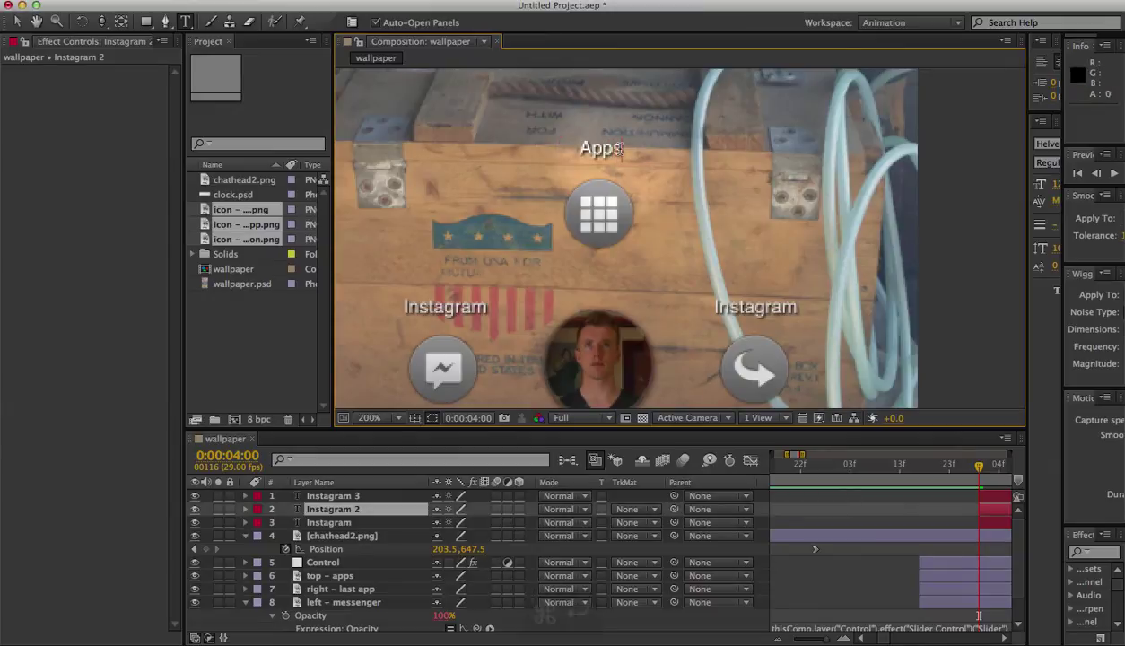
{"action": "key", "text": "super+Return"}
Step: Change the text above the messenger icon to "Messenger"
{"action": "left_click", "coordinate": [445, 307]}
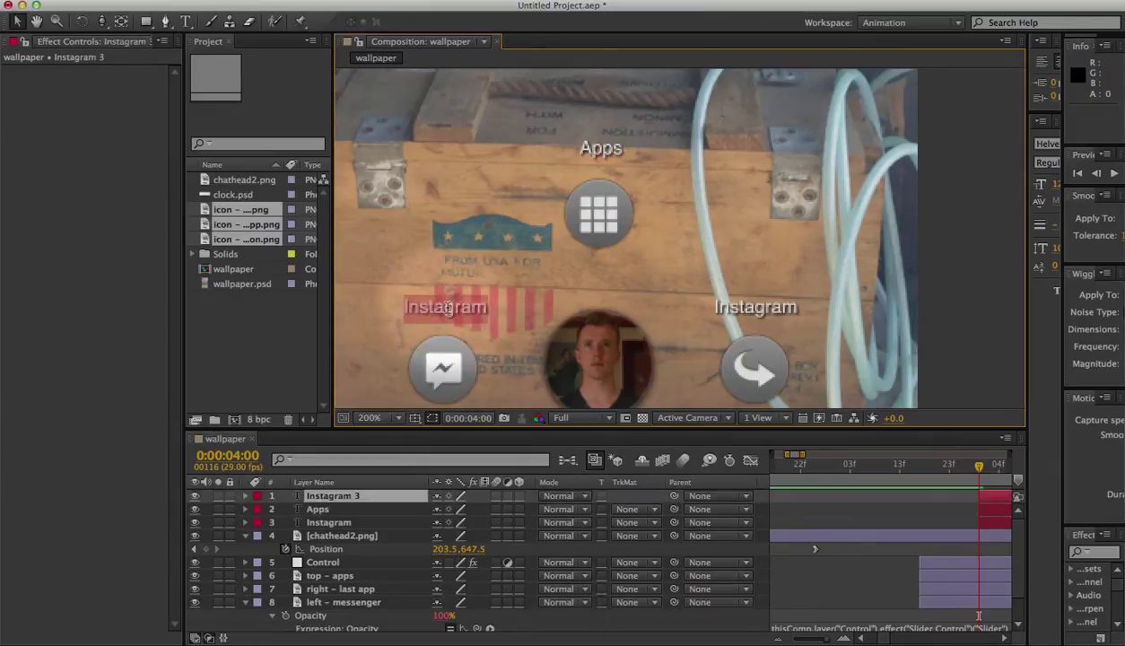
{"action": "key", "text": "super+a"}
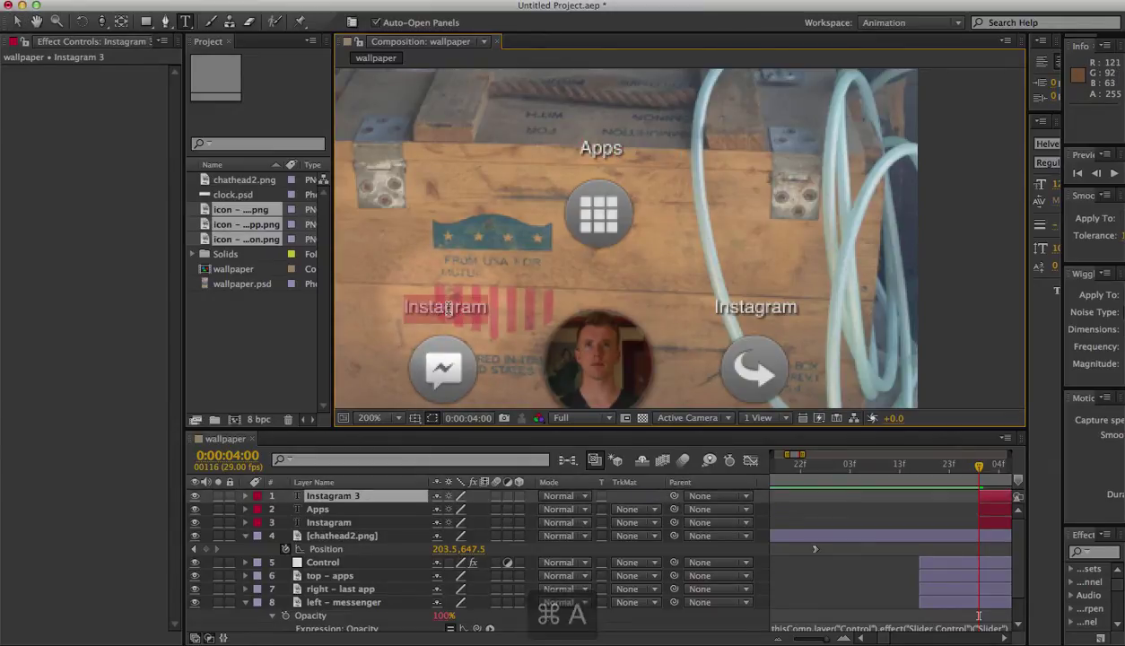
{"action": "type", "text": "Messenger"}
{"action": "key", "text": "super+Return"}
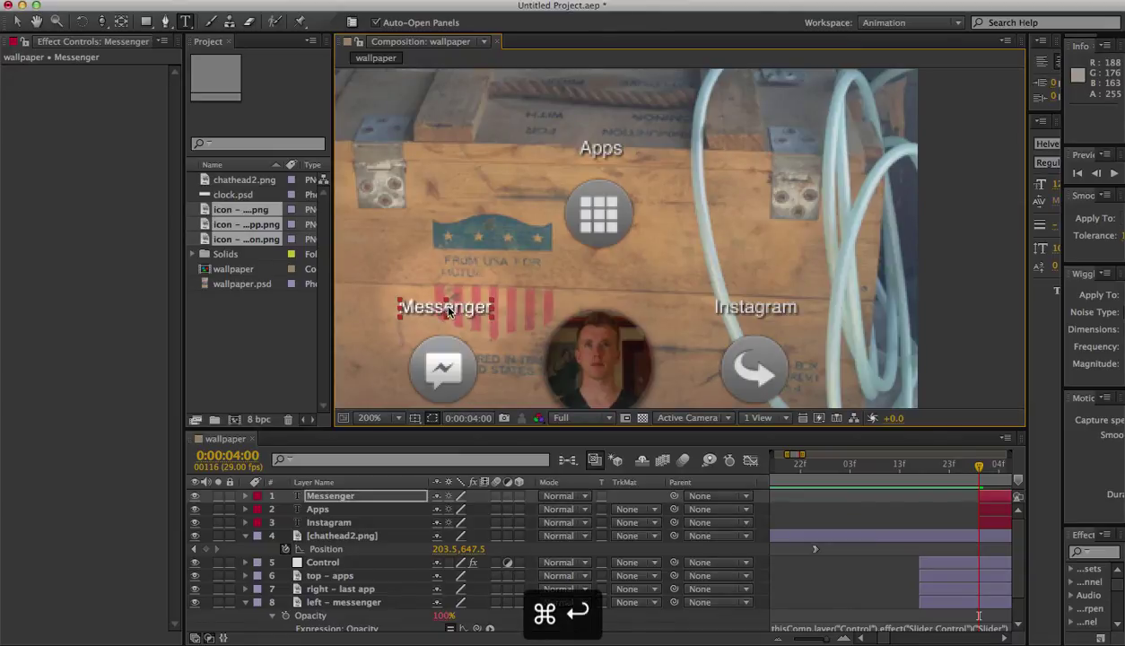
{"action": "left_click", "coordinate": [966, 229]}
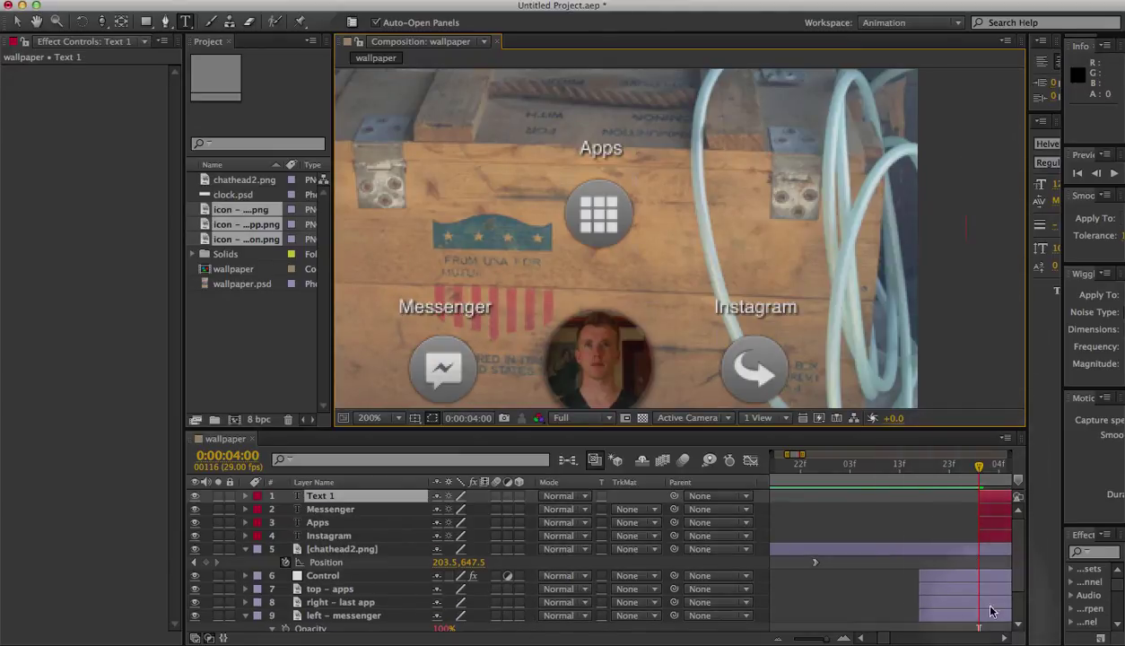
Step: Add position and opacity keyframes to the Instagram text layer at 0:00:03:27
{"action": "mouse_move", "coordinate": [979, 469]}
{"action": "left_mouse_down"}
{"action": "mouse_move", "coordinate": [909, 469]}
{"action": "mouse_move", "coordinate": [926, 480]}
{"action": "mouse_move", "coordinate": [988, 472]}
{"action": "left_mouse_up"}
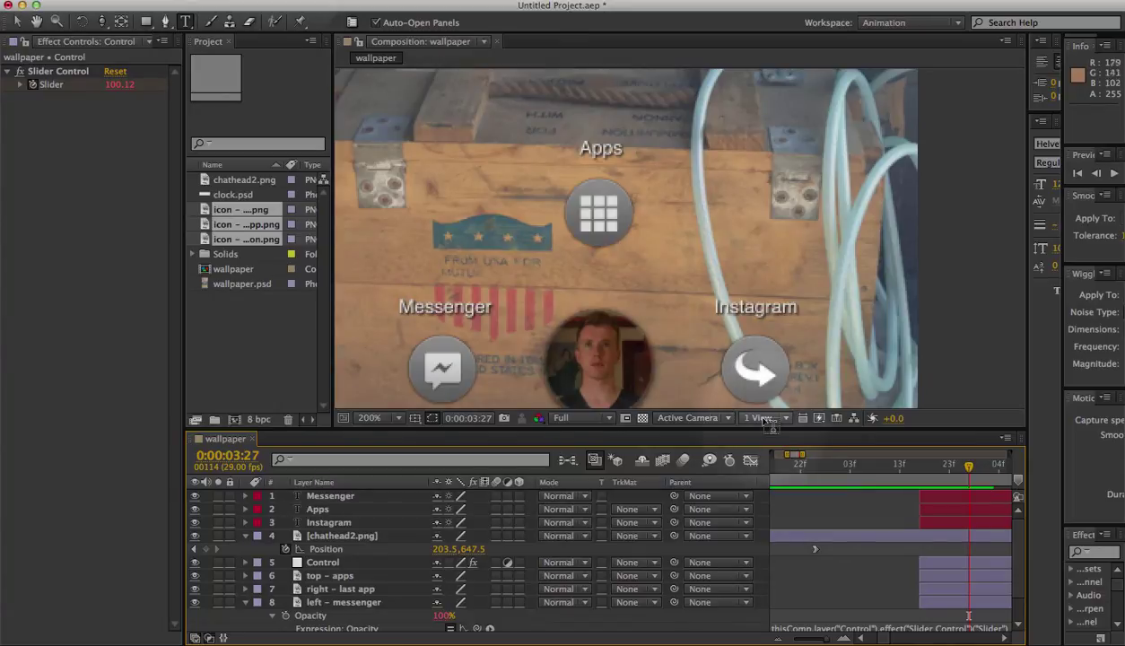
{"action": "key", "text": "v"}
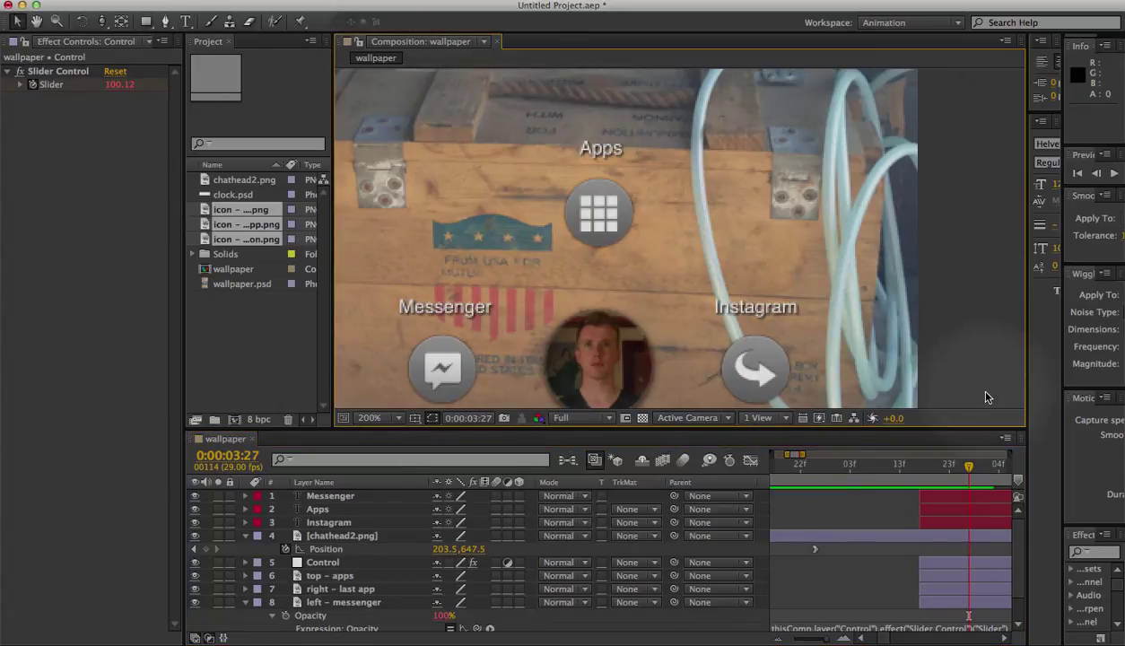
{"action": "left_click", "coordinate": [762, 310]}
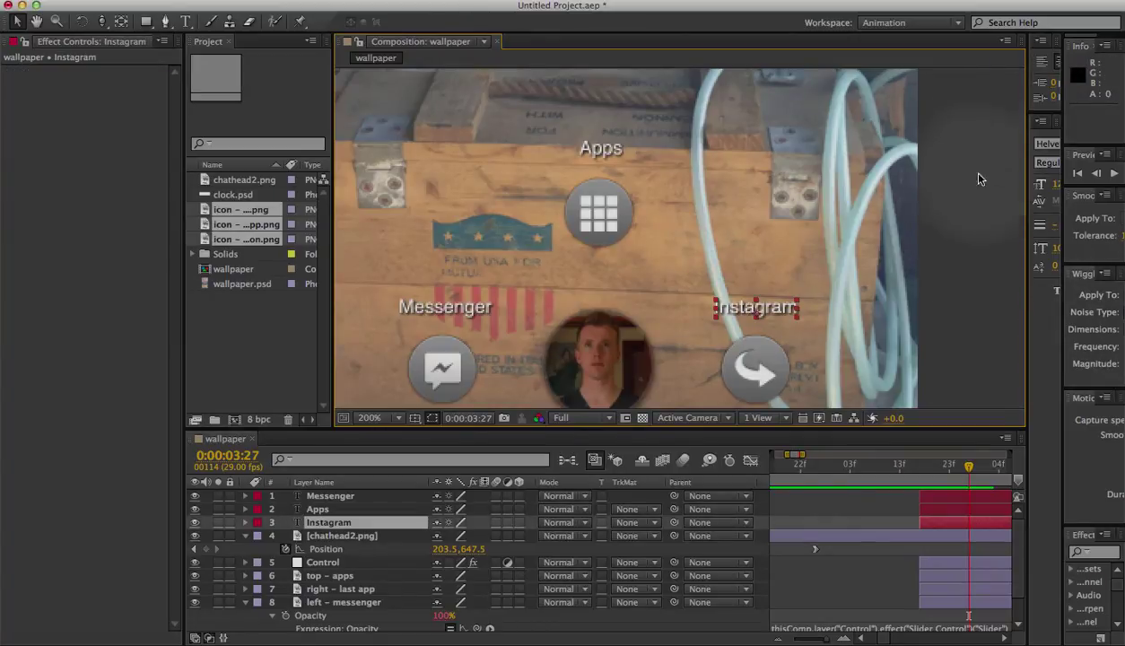
{"action": "left_click_drag", "start_coordinate": [721, 215], "coordinate": [745, 176]}
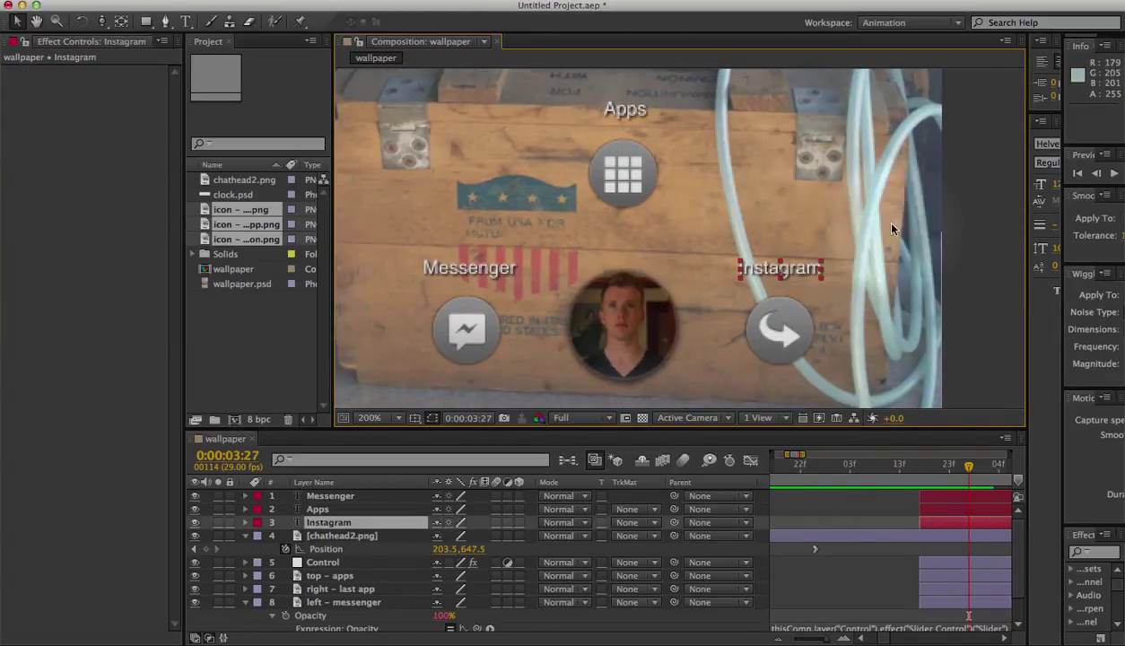
{"action": "left_click_drag", "start_coordinate": [826, 219], "coordinate": [861, 248]}
{"action": "left_click_drag", "start_coordinate": [879, 292], "coordinate": [887, 246]}
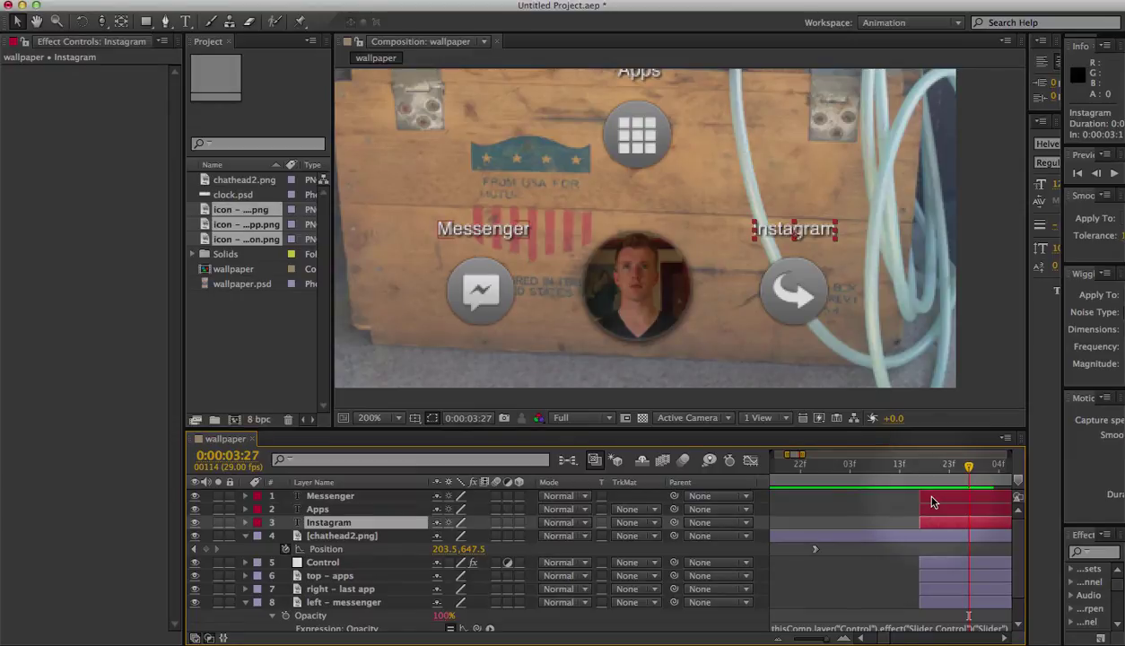
{"action": "key", "text": "alt+p"}
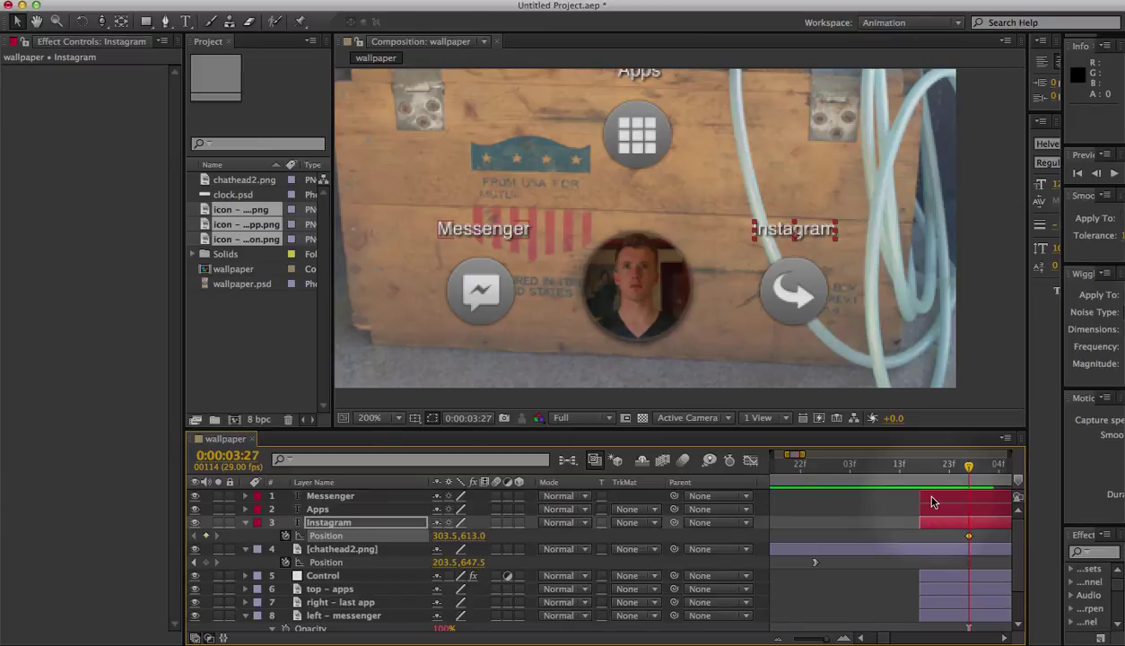
{"action": "key", "text": "alt+t"}
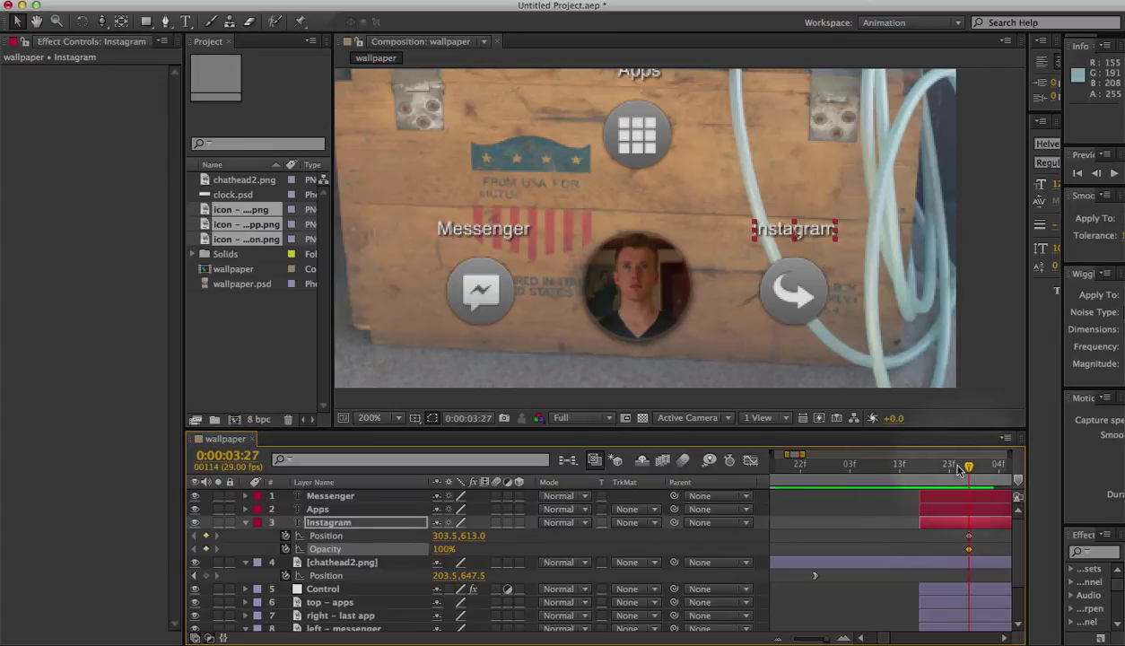
Step: At 0:00:03:17, lower the Instagram text straight down to position 303.5,639.0 and set its opacity to 0%
{"action": "left_click_drag", "start_coordinate": [959, 470], "coordinate": [927, 478]}
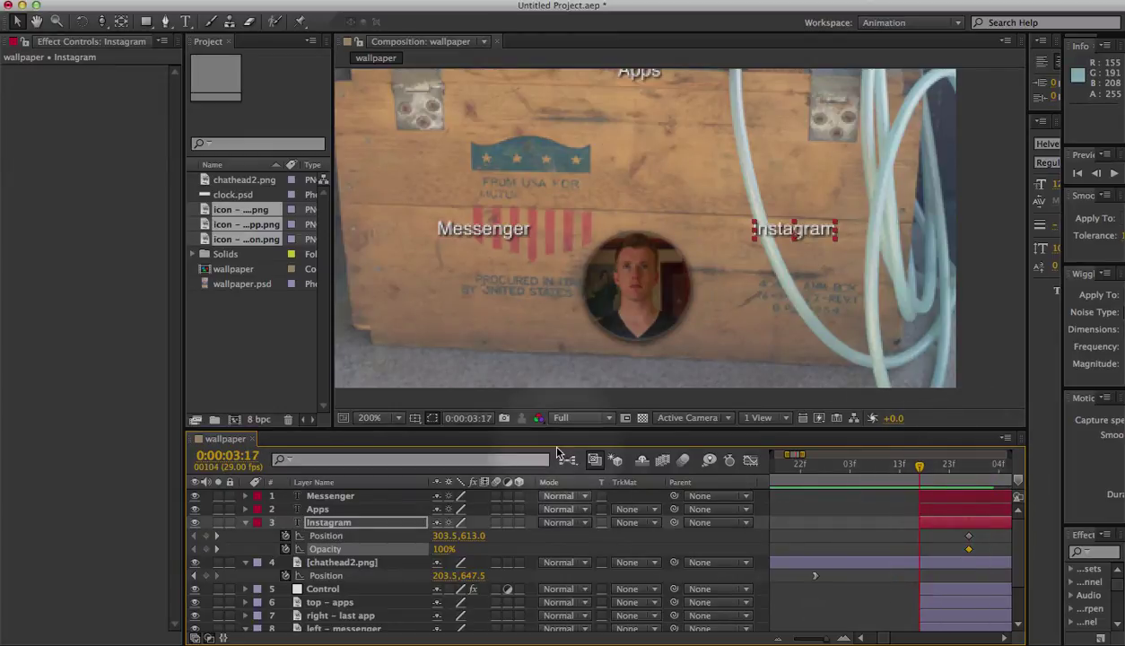
{"action": "key", "text": "alt+shift+p"}
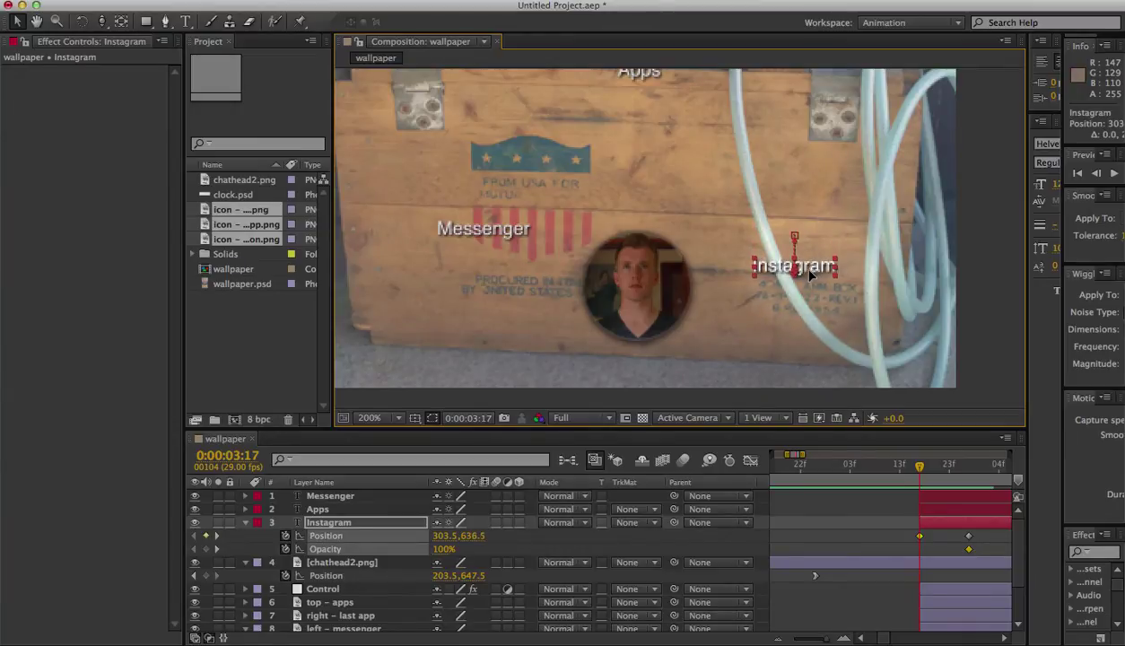
{"action": "left_click_drag", "start_coordinate": [810, 275], "coordinate": [810, 278]}
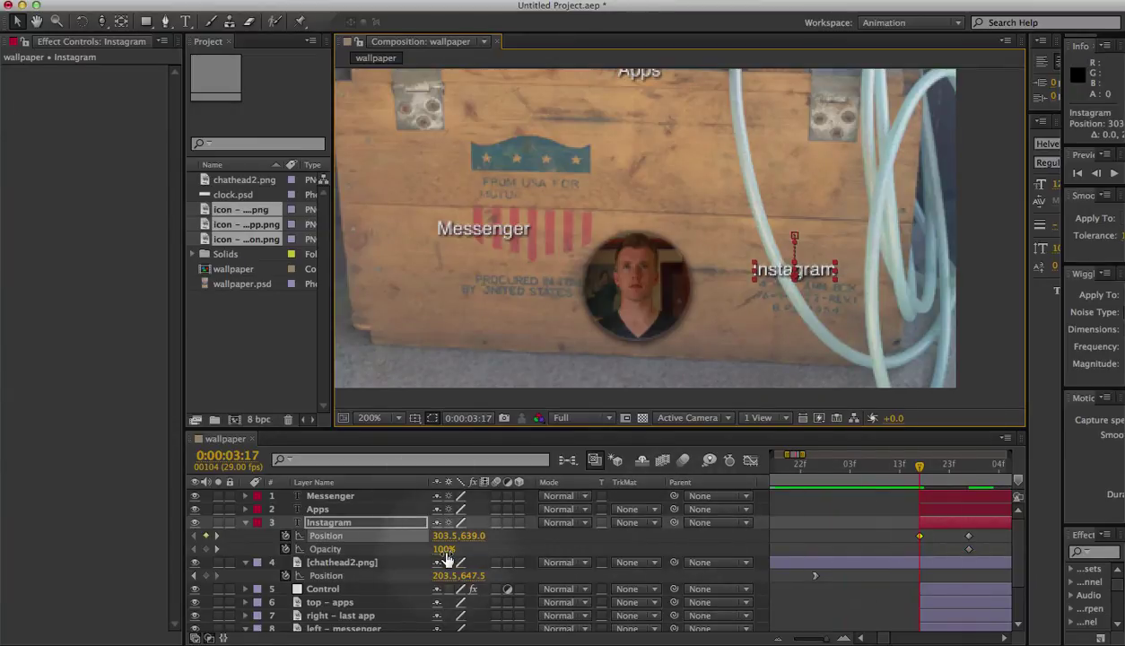
{"action": "left_click_drag", "start_coordinate": [444, 551], "coordinate": [355, 551]}
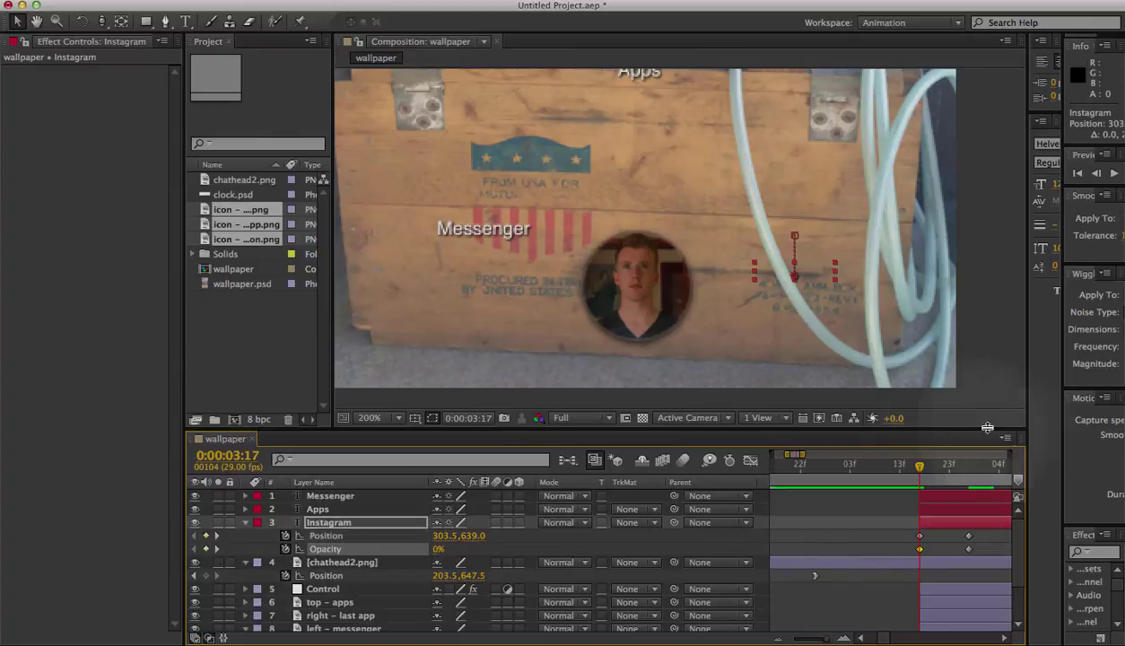
Step: Shorten the Instagram text's animation by retiming its position and opacity keyframes to 0:00:03:18 and about 0:00:03:22
{"action": "mouse_move", "coordinate": [918, 465]}
{"action": "left_mouse_down"}
{"action": "mouse_move", "coordinate": [971, 473]}
{"action": "mouse_move", "coordinate": [920, 468]}
{"action": "left_mouse_up"}
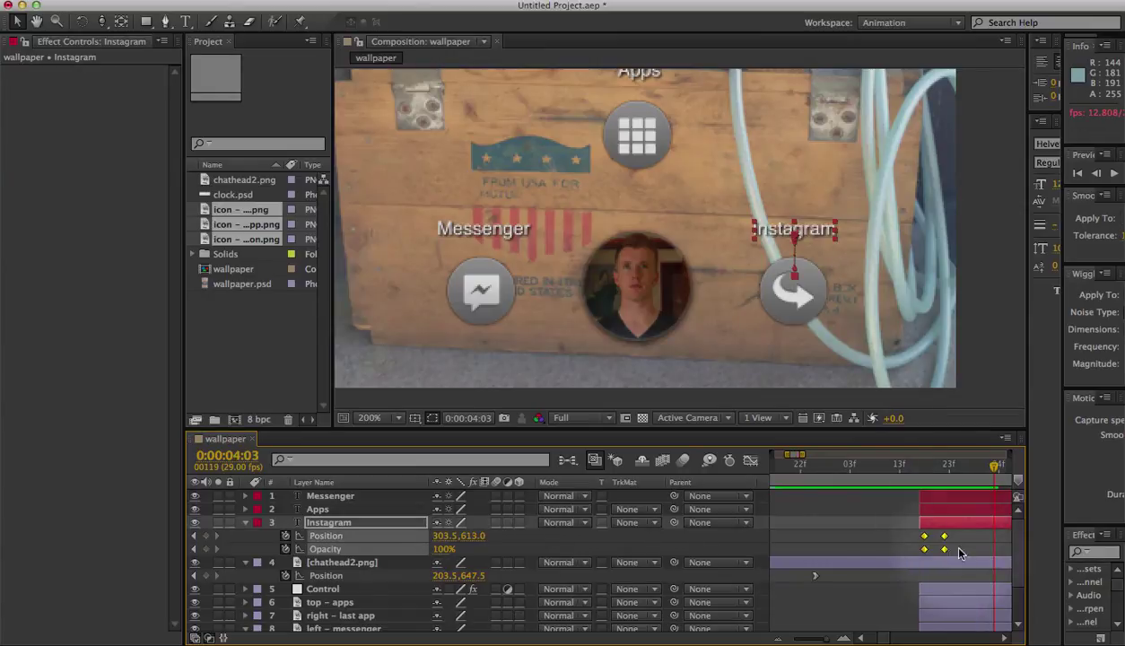
{"action": "left_click", "coordinate": [959, 550]}
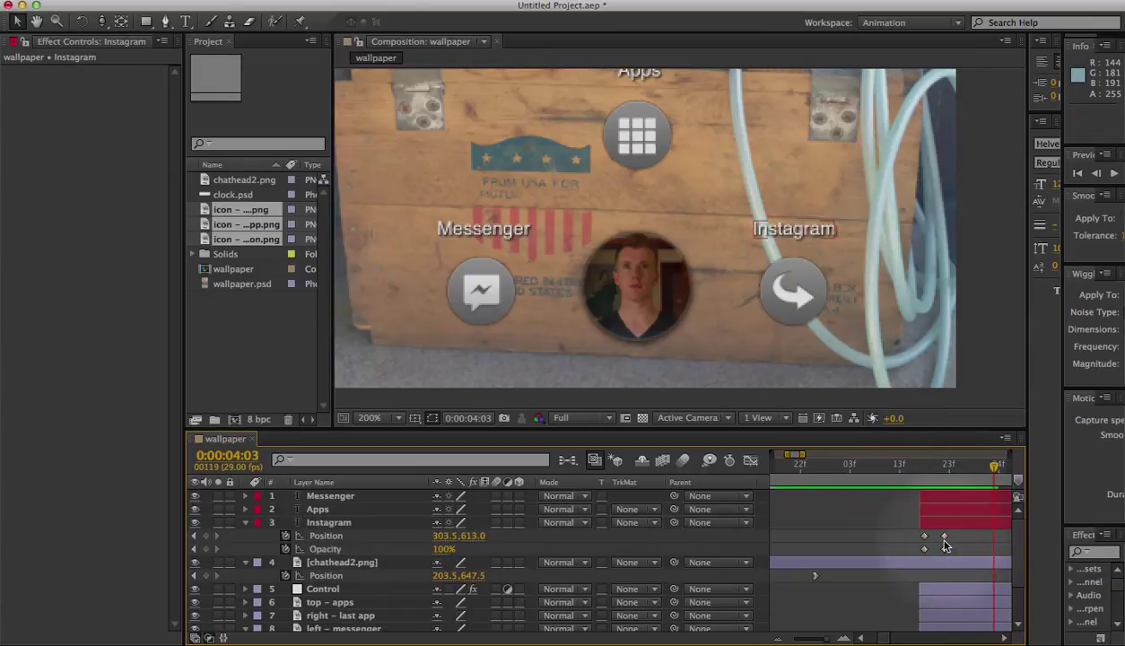
Step: Ease the Instagram position motion in the speed graph with a fast start and slow finish, ending at about 0:00:03:24
{"action": "left_click", "coordinate": [327, 535]}
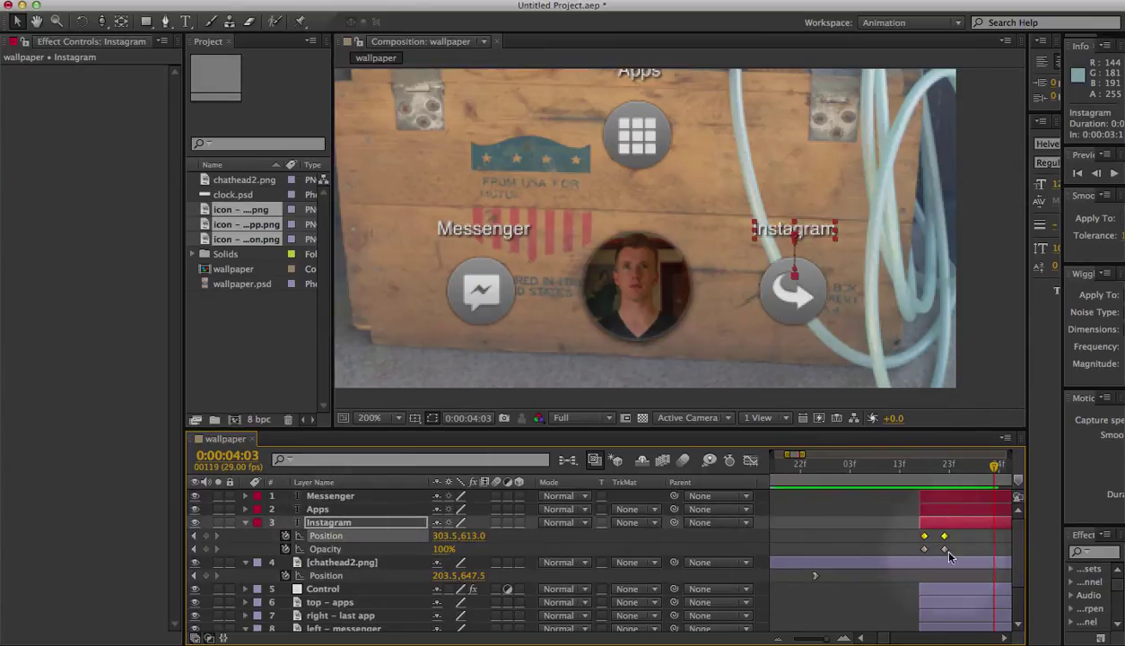
{"action": "left_click_drag", "start_coordinate": [953, 529], "coordinate": [907, 540]}
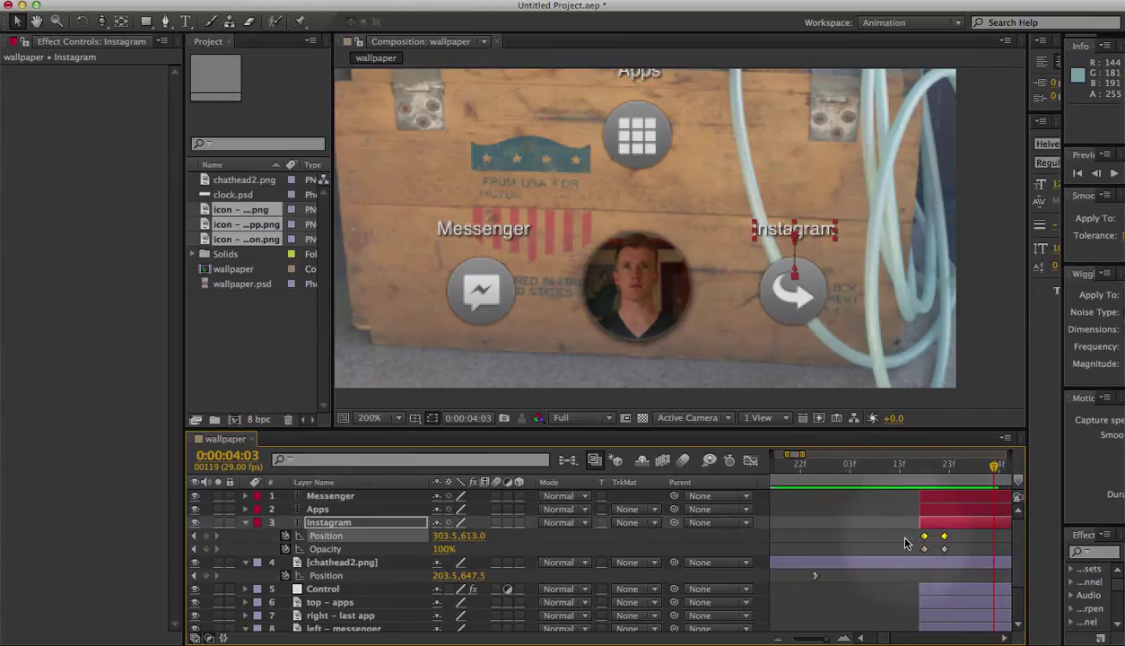
{"action": "left_click", "coordinate": [749, 462]}
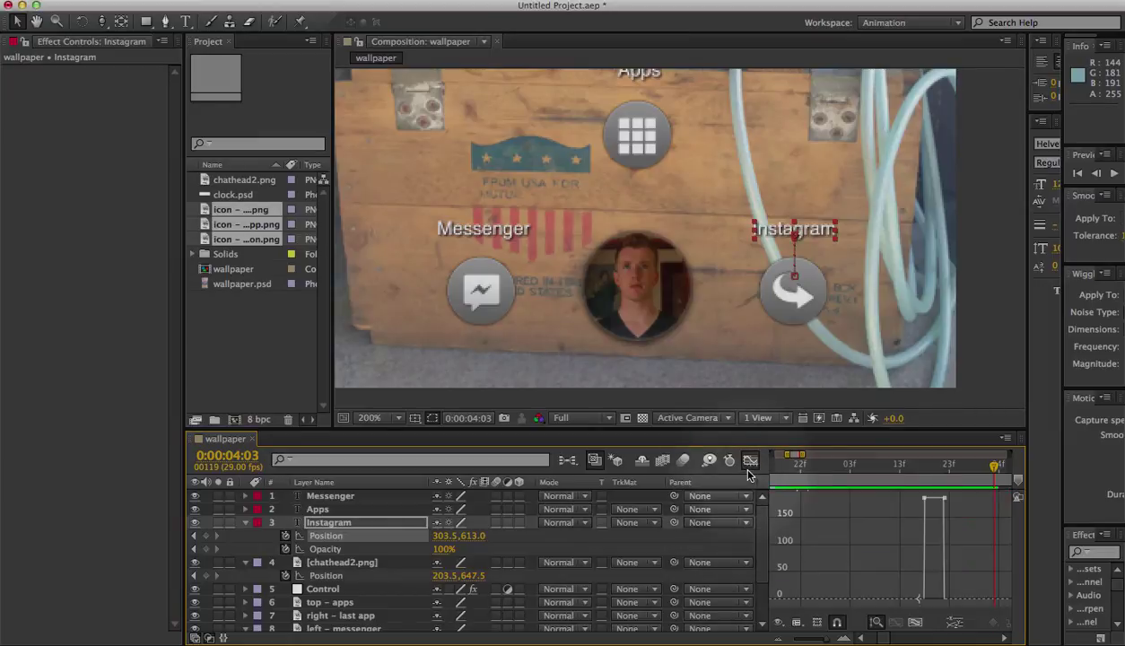
{"action": "left_click", "coordinate": [944, 500]}
{"action": "left_click_drag", "start_coordinate": [944, 500], "coordinate": [989, 588]}
{"action": "key", "text": "space"}
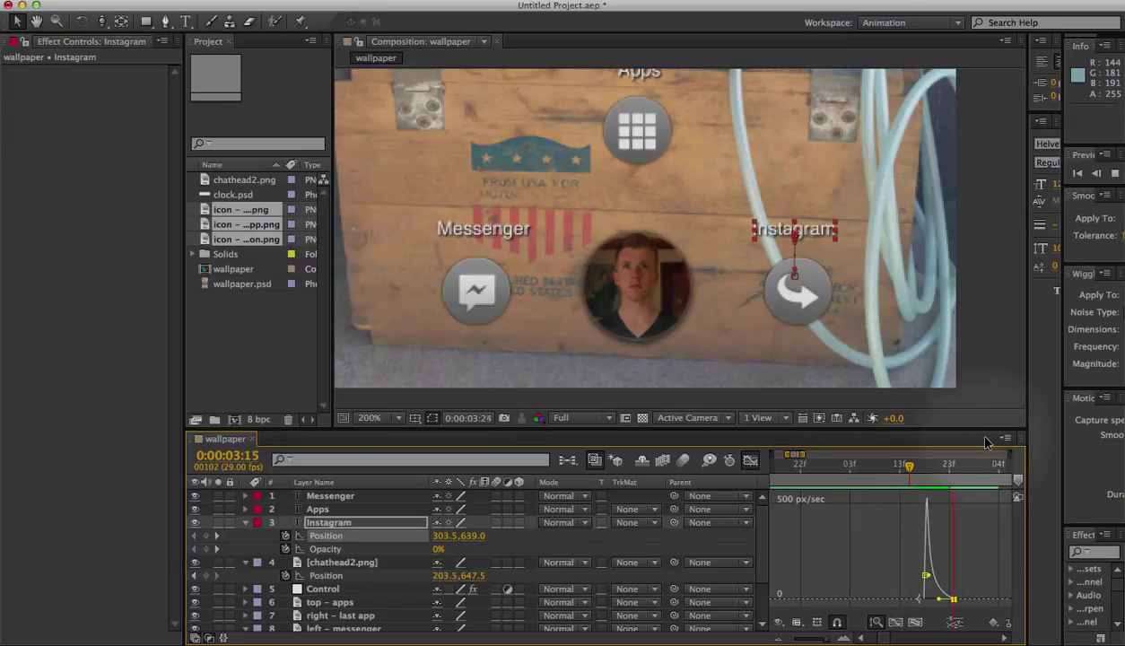
{"action": "left_click_drag", "start_coordinate": [969, 466], "coordinate": [919, 469]}
{"action": "left_click", "coordinate": [750, 460]}
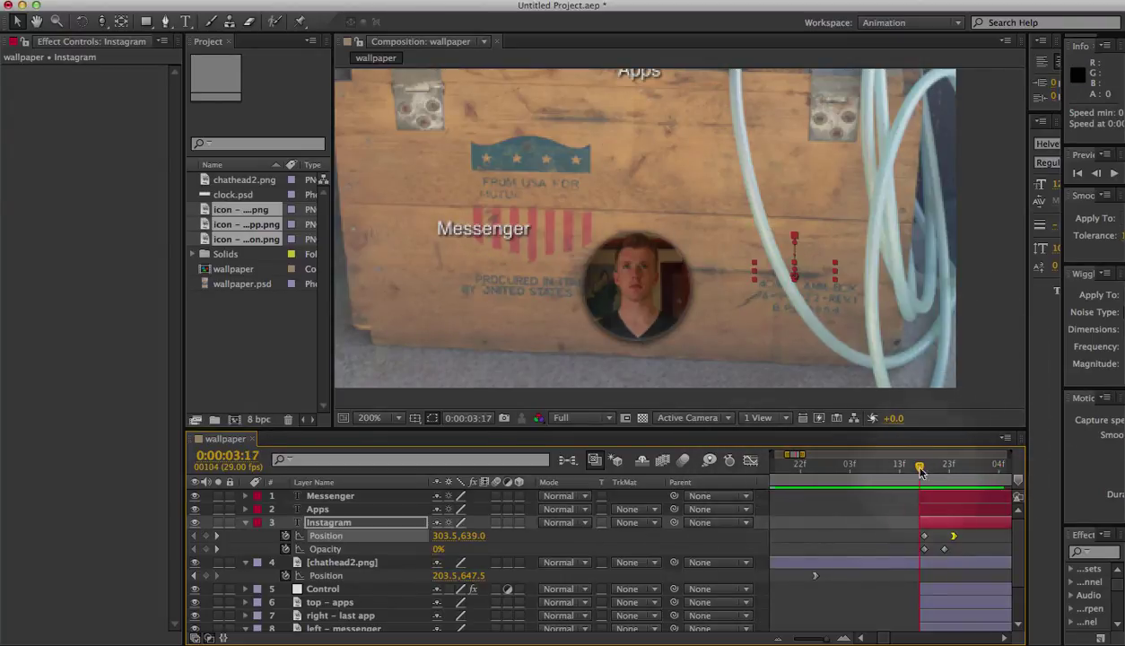
{"action": "left_click_drag", "start_coordinate": [924, 467], "coordinate": [919, 467]}
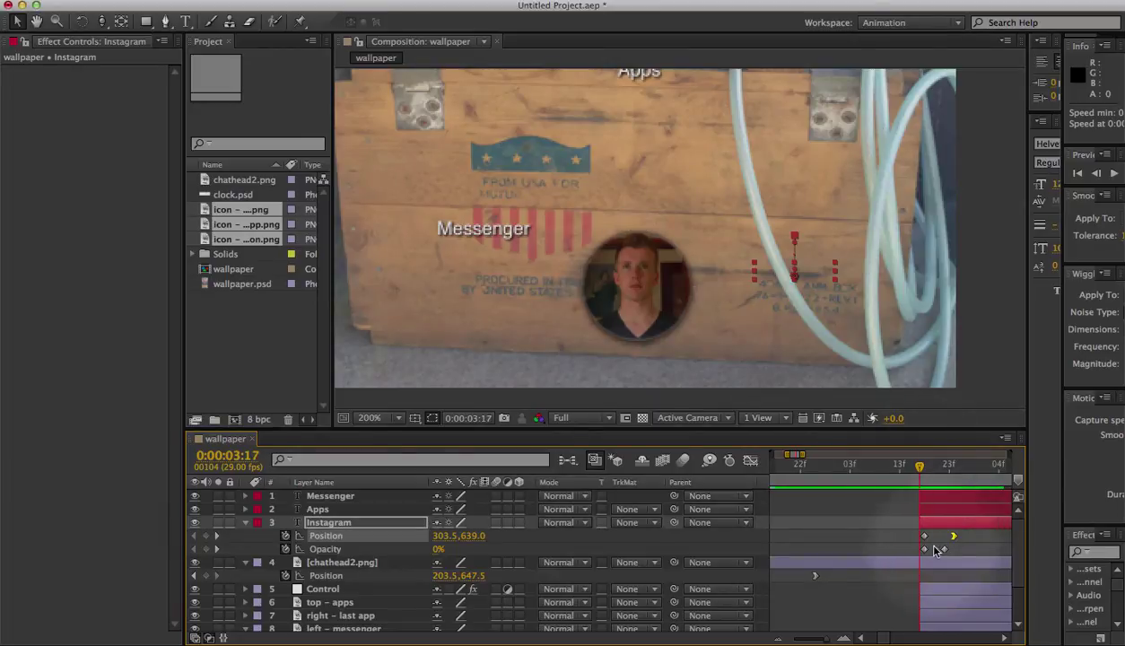
Step: Parent the Messenger and Apps text layers to the Instagram layer and play back the label animation
{"action": "left_click", "coordinate": [350, 498]}
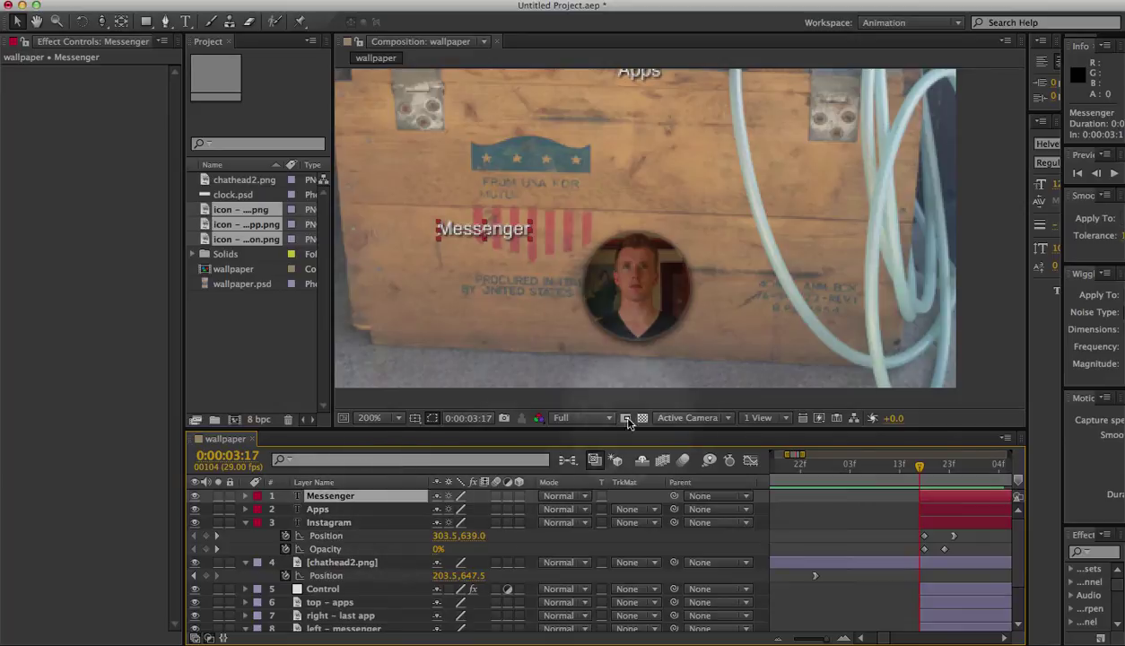
{"action": "left_click", "coordinate": [323, 509], "text": "shift"}
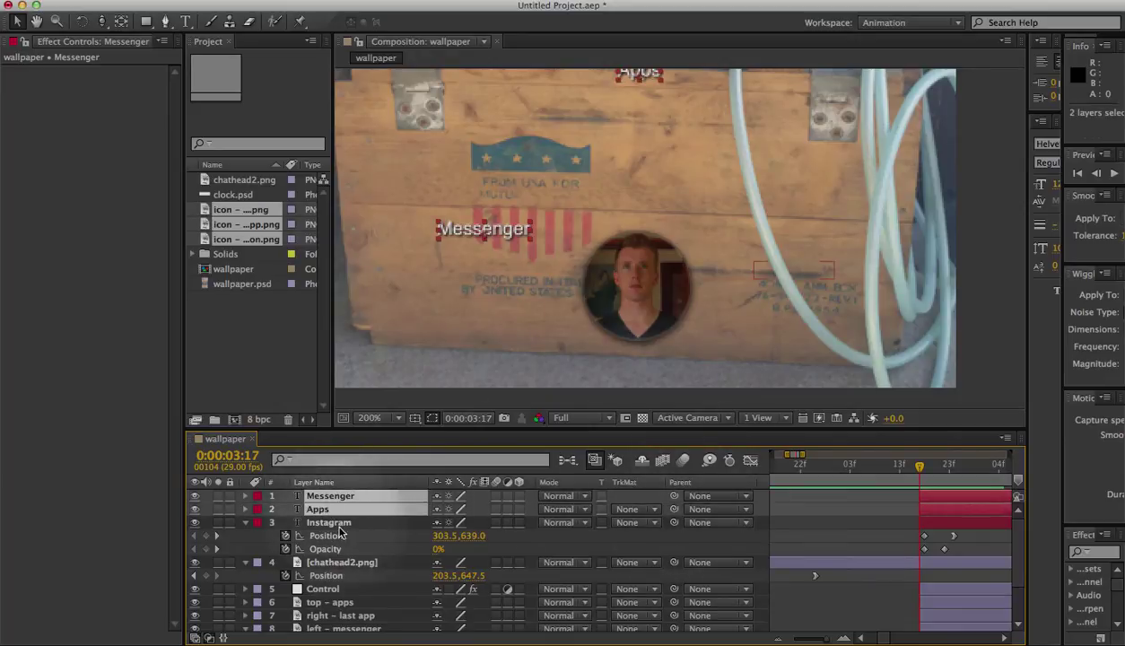
{"action": "left_click_drag", "start_coordinate": [674, 496], "coordinate": [329, 524]}
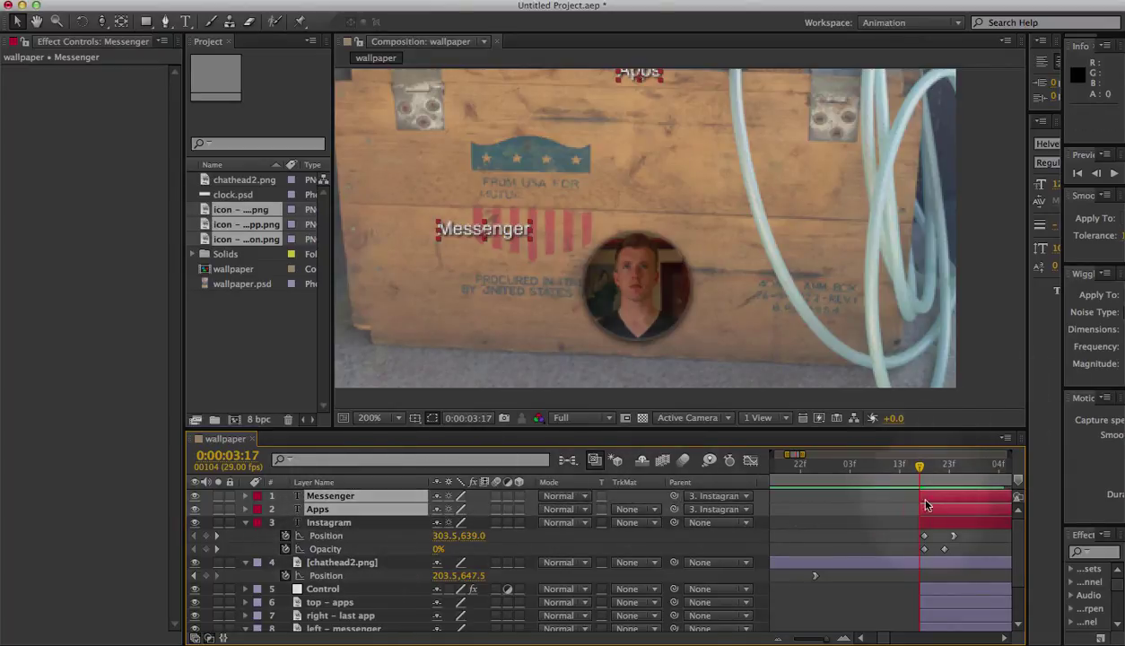
{"action": "key", "text": "space"}
{"action": "key", "text": "space"}
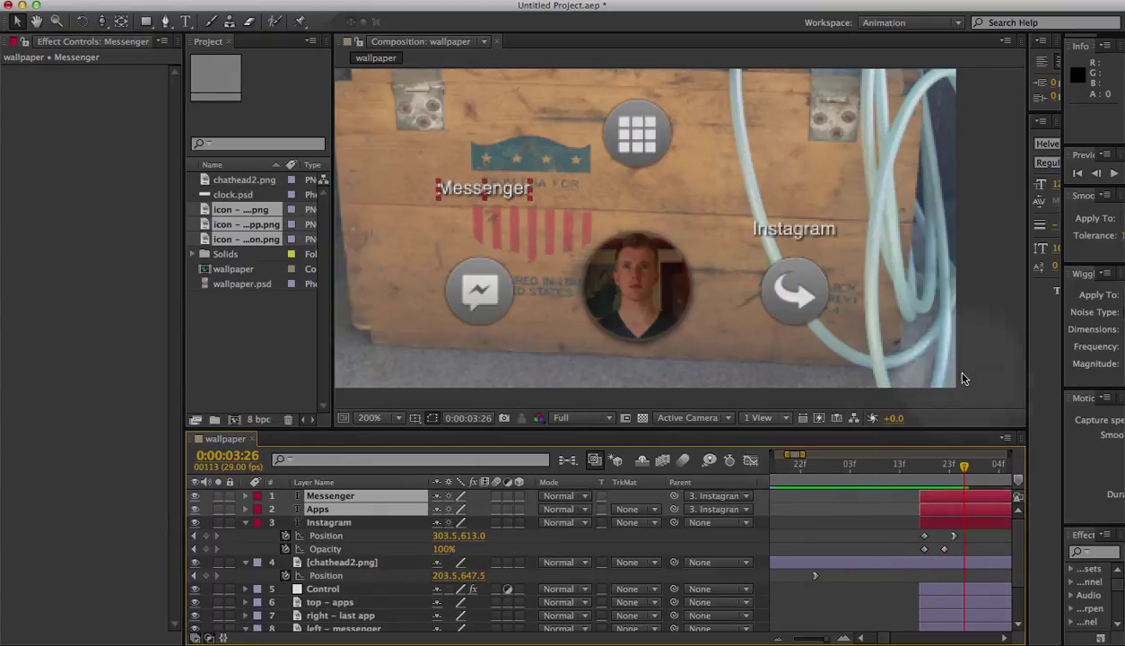
{"action": "left_click_drag", "start_coordinate": [964, 468], "coordinate": [915, 465]}
{"action": "key", "text": "space"}
{"action": "key", "text": "space"}
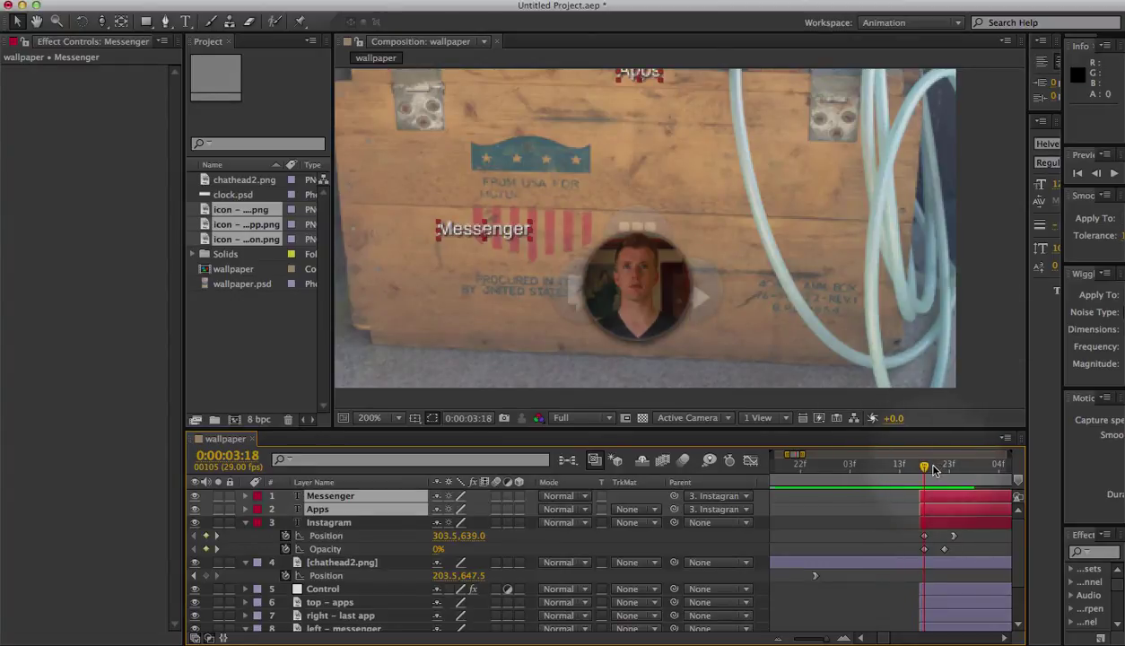
Step: Link the Messenger text layer's opacity to the Instagram layer's opacity with an expression
{"action": "left_click", "coordinate": [334, 525]}
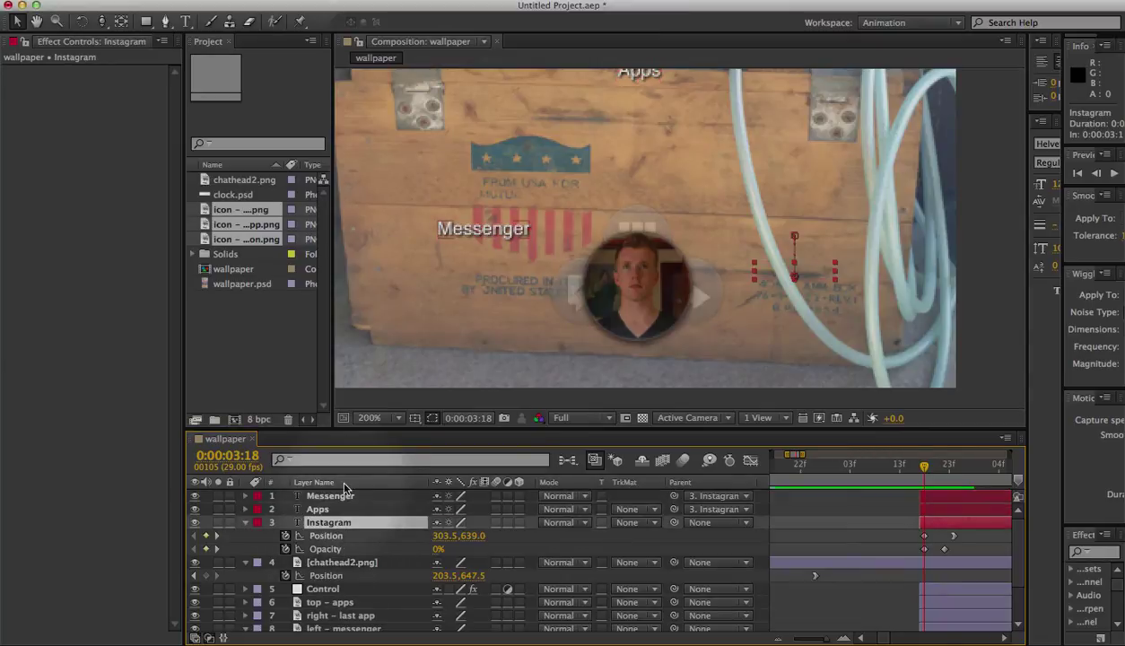
{"action": "left_click", "coordinate": [334, 499]}
{"action": "key", "text": "t"}
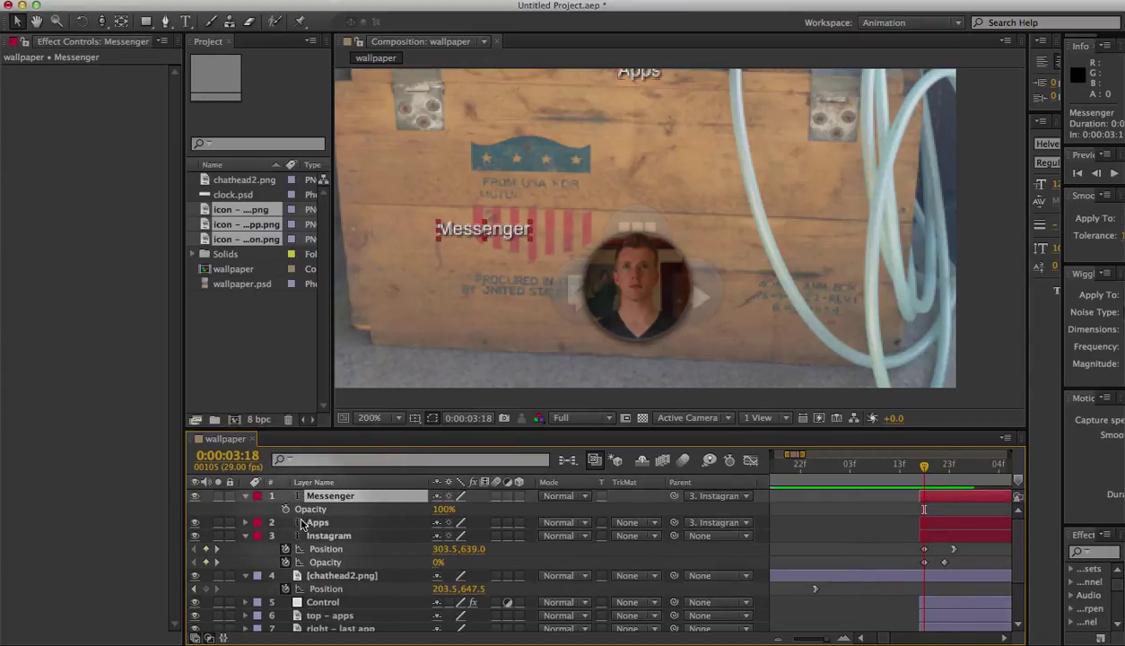
{"action": "left_click", "coordinate": [285, 509], "text": "alt"}
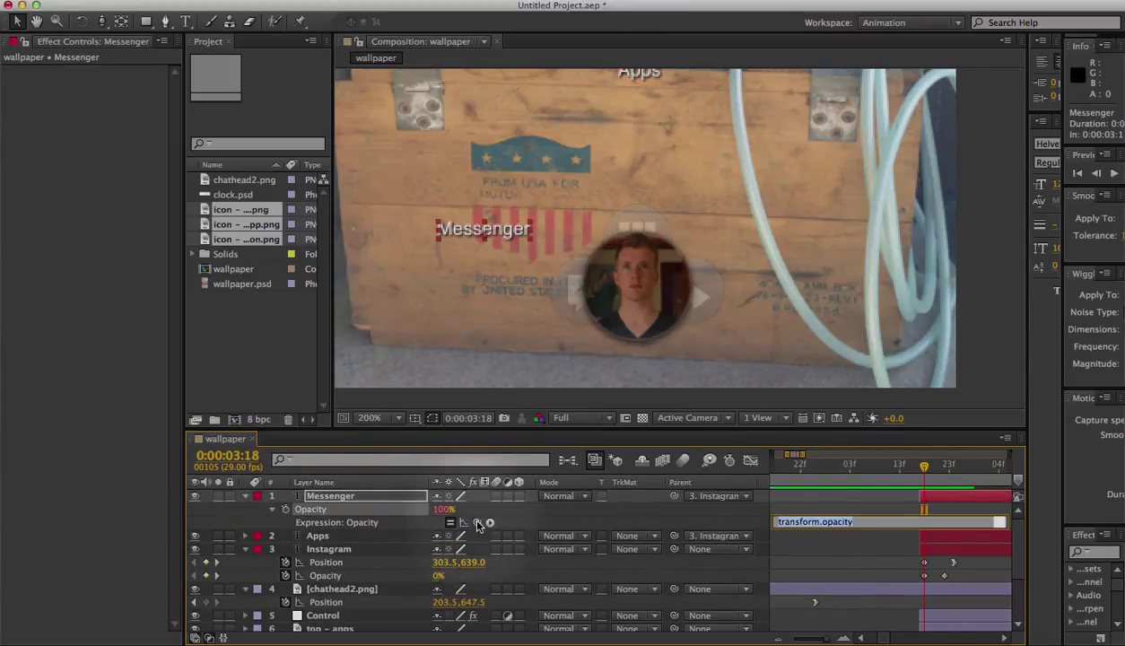
{"action": "left_click_drag", "start_coordinate": [478, 523], "coordinate": [348, 578]}
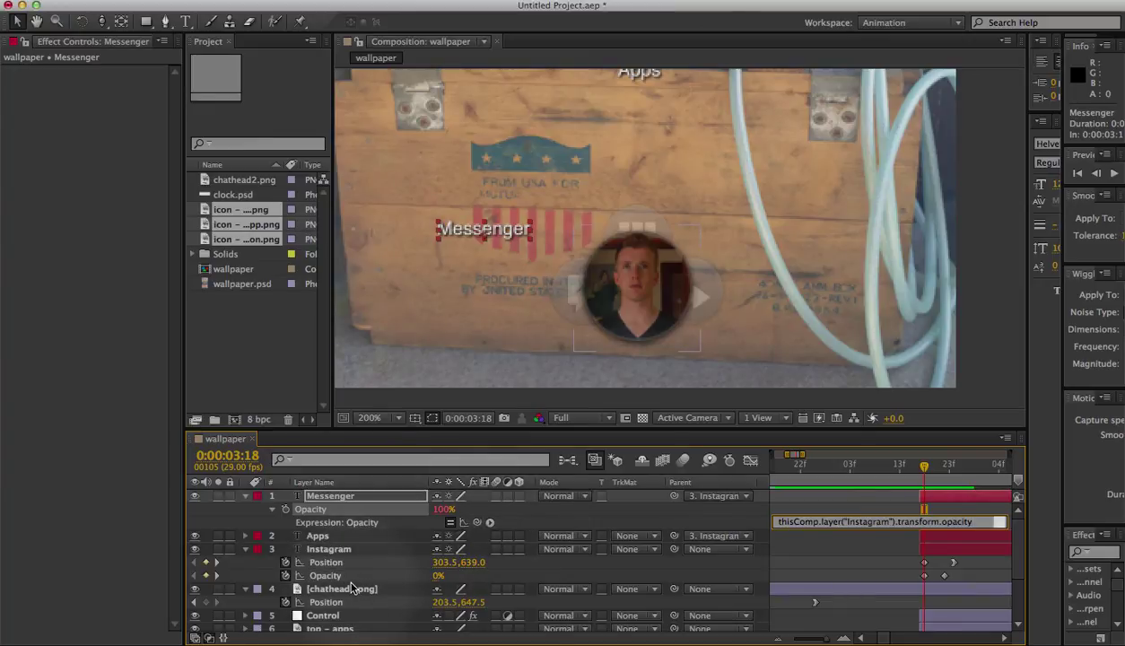
{"action": "mouse_move", "coordinate": [923, 467]}
{"action": "left_mouse_down"}
{"action": "mouse_move", "coordinate": [939, 467]}
{"action": "mouse_move", "coordinate": [919, 464]}
{"action": "left_mouse_up"}
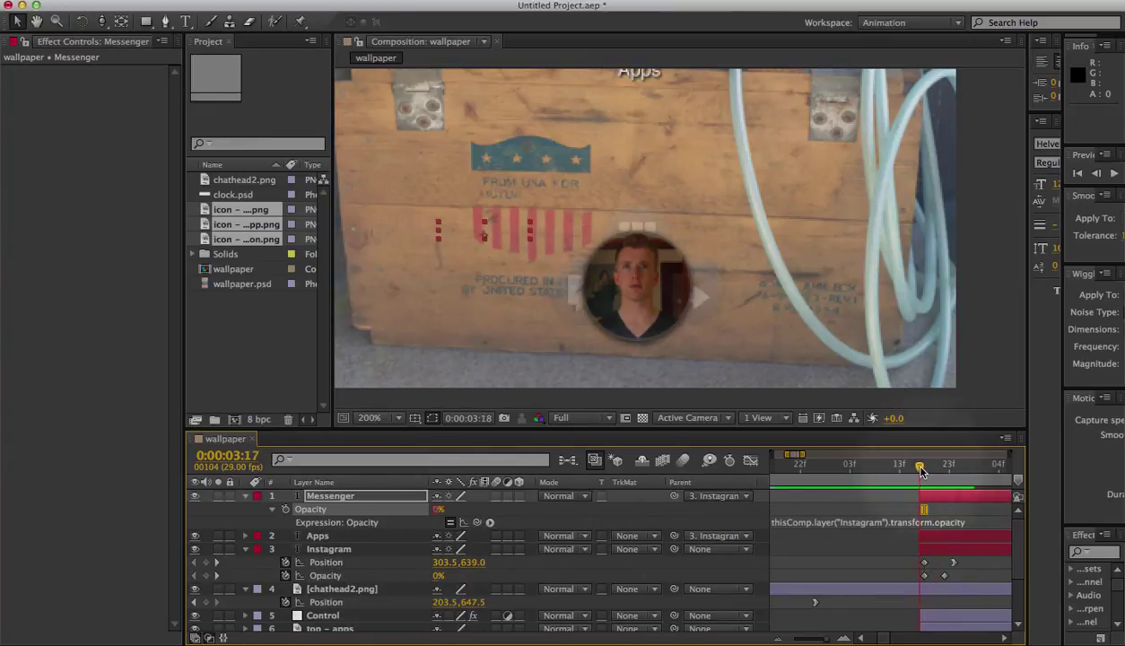
Step: Link the Apps text layer's opacity to the Instagram layer's opacity with an expression and preview the fade-in
{"action": "left_click", "coordinate": [323, 535]}
{"action": "key", "text": "t"}
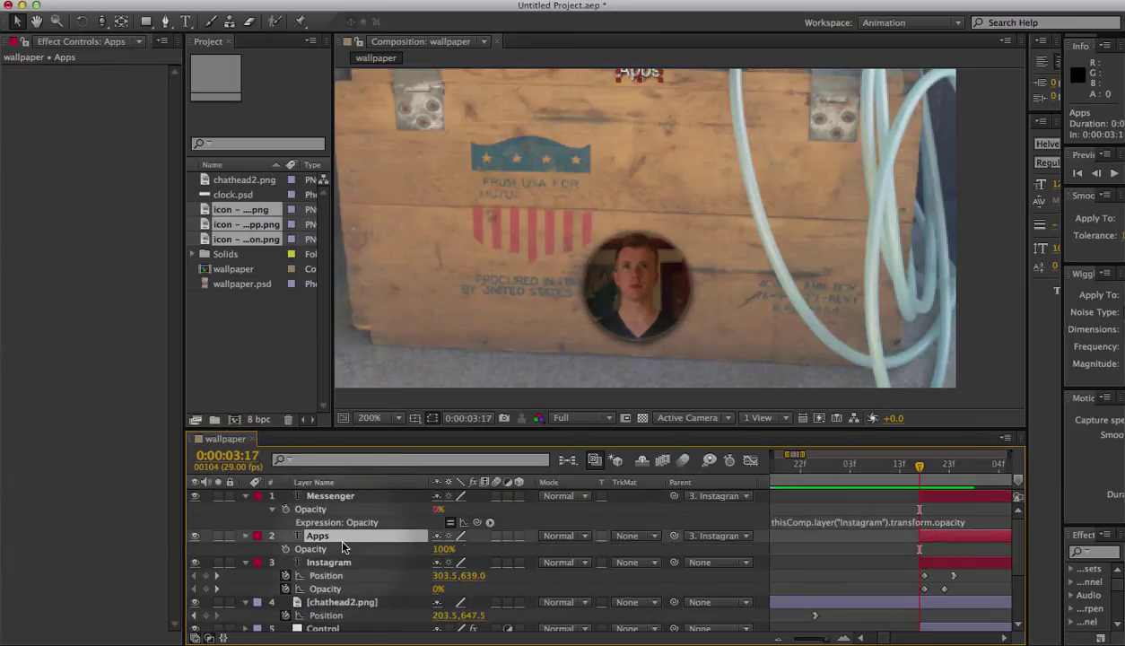
{"action": "left_click", "coordinate": [285, 549]}
{"action": "left_click", "coordinate": [286, 549], "text": "alt"}
{"action": "left_click_drag", "start_coordinate": [476, 561], "coordinate": [354, 601]}
{"action": "left_click_drag", "start_coordinate": [920, 466], "coordinate": [903, 472]}
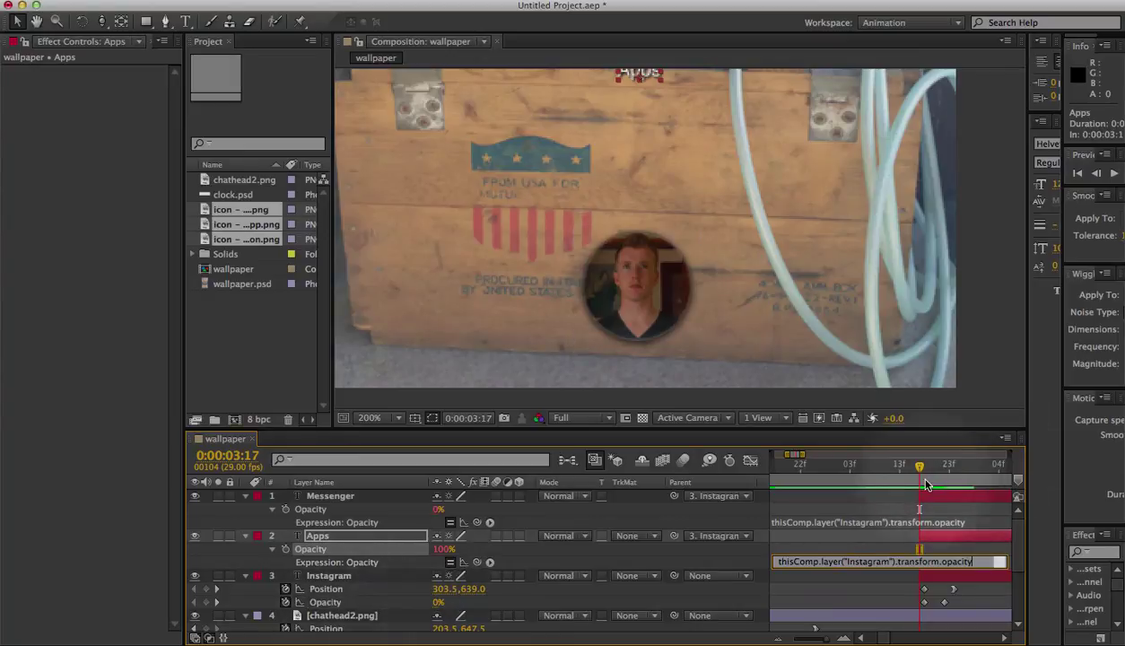
{"action": "key", "text": "space"}
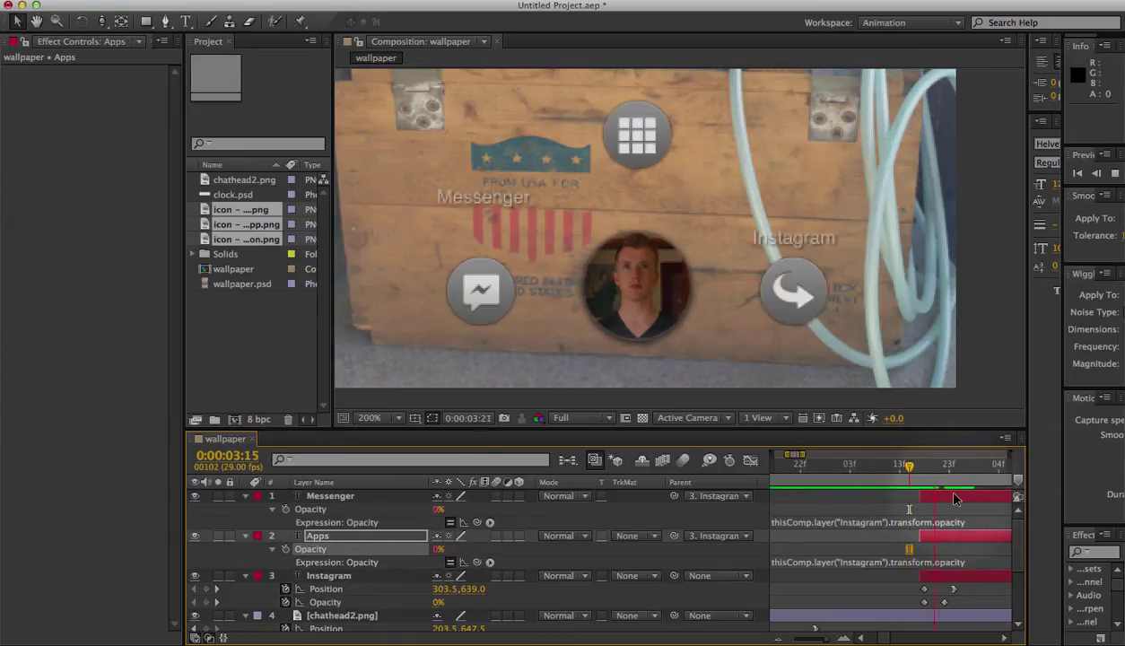
{"action": "key", "text": "space"}
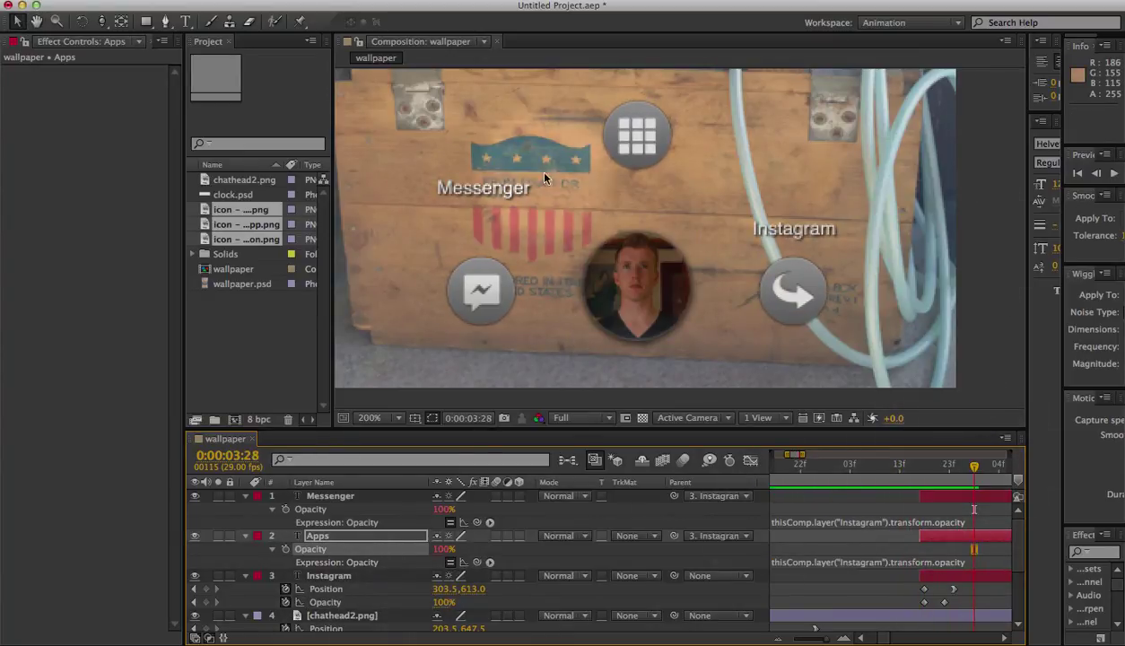
Step: Nudge the Messenger and Apps text layers down at 0:00:03:24 until Messenger is level with Instagram and Apps sits just above its icon
{"action": "key", "text": "h"}
{"action": "left_click_drag", "start_coordinate": [508, 125], "coordinate": [537, 196]}
{"action": "key", "text": "v"}
{"action": "mouse_move", "coordinate": [953, 476]}
{"action": "left_mouse_down"}
{"action": "mouse_move", "coordinate": [920, 471]}
{"action": "mouse_move", "coordinate": [957, 474]}
{"action": "left_mouse_up"}
{"action": "left_click", "coordinate": [515, 263]}
{"action": "left_click", "coordinate": [968, 497]}
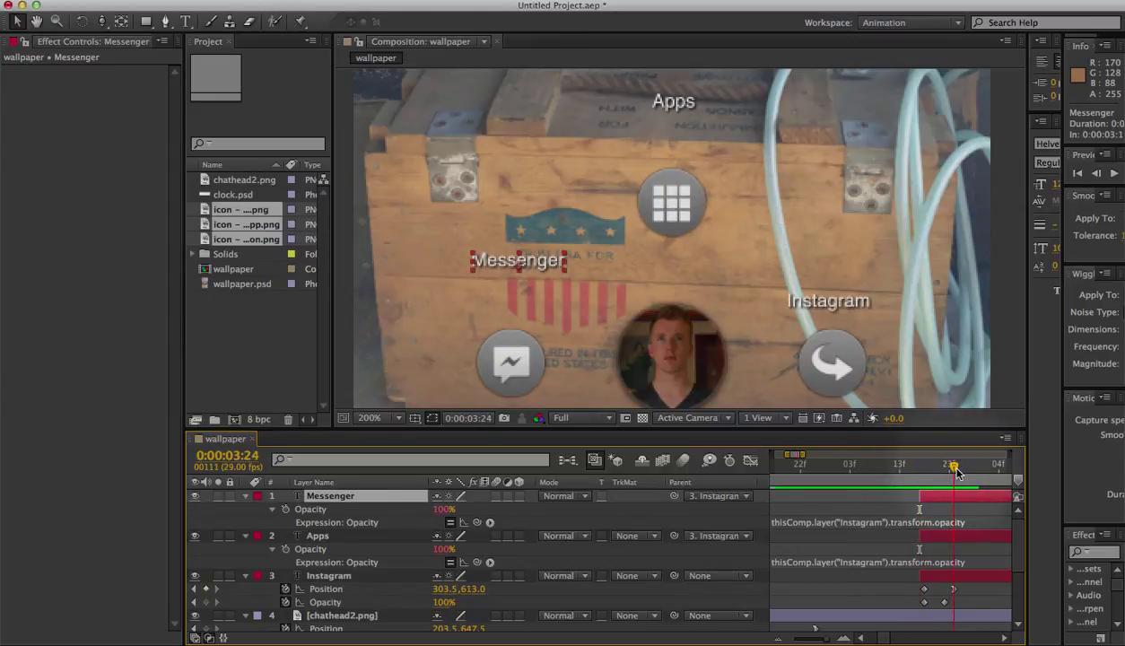
{"action": "left_click", "coordinate": [670, 99], "text": "shift"}
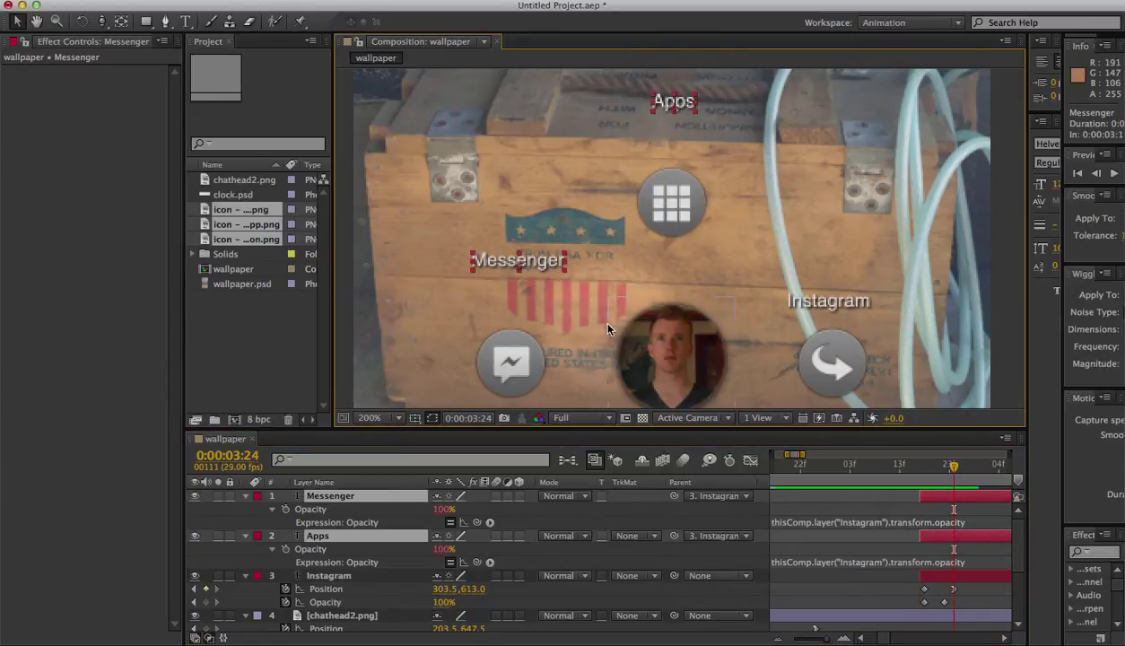
{"action": "key", "text": "Down"}
{"action": "key", "text": "Down"}
{"action": "key", "text": "Down"}
{"action": "key", "text": "Down"}
{"action": "key", "text": "Down"}
{"action": "key", "text": "Down"}
{"action": "key", "text": "Down"}
{"action": "key", "text": "Down"}
{"action": "key", "text": "Down"}
{"action": "key", "text": "Down"}
{"action": "key", "text": "Down"}
{"action": "key", "text": "Down"}
{"action": "key", "text": "Down"}
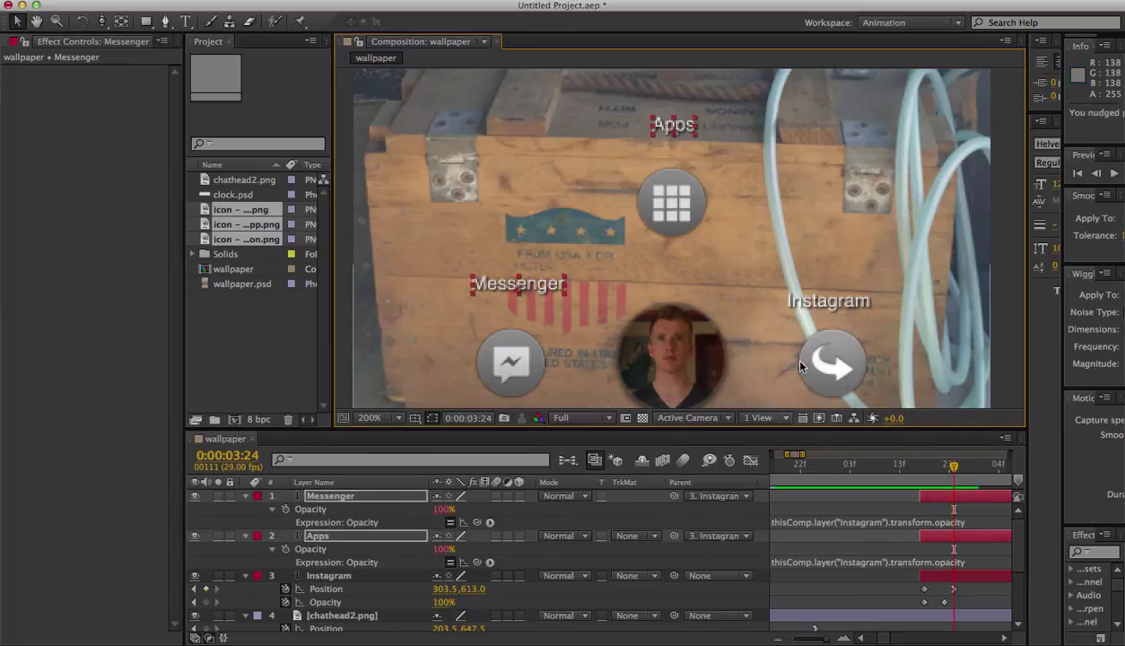
{"action": "key", "text": "Down"}
{"action": "key", "text": "Down"}
{"action": "key", "text": "Down"}
{"action": "key", "text": "Down"}
{"action": "key", "text": "Down"}
{"action": "key", "text": "Down"}
{"action": "key", "text": "Down"}
{"action": "key", "text": "Down"}
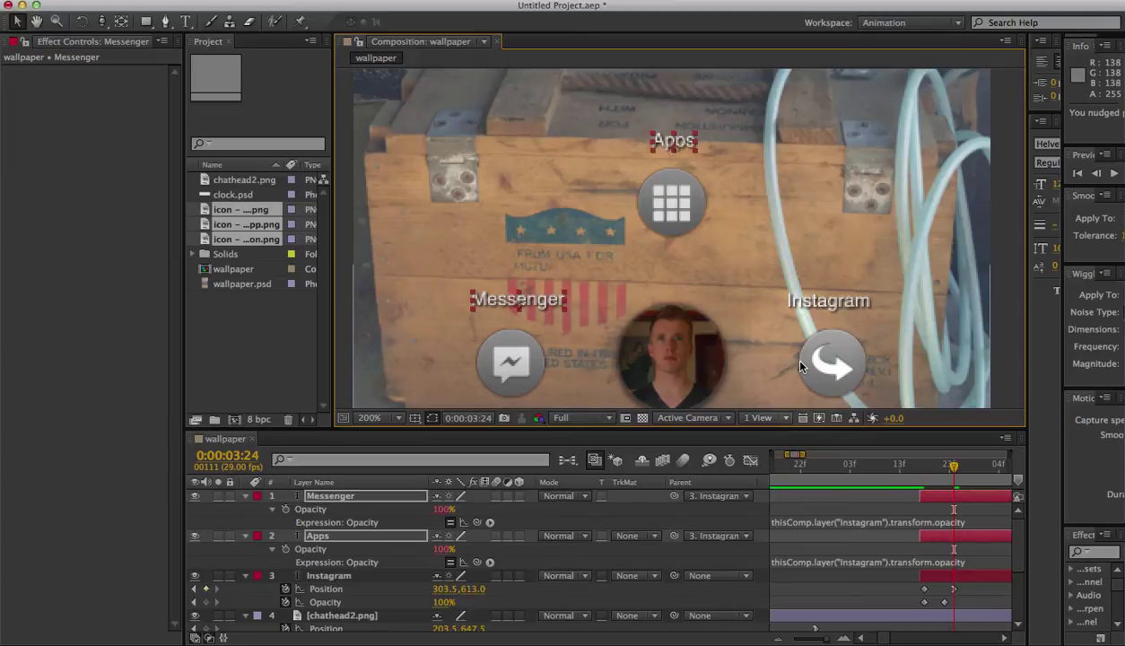
{"action": "key", "text": "super+shift+a"}
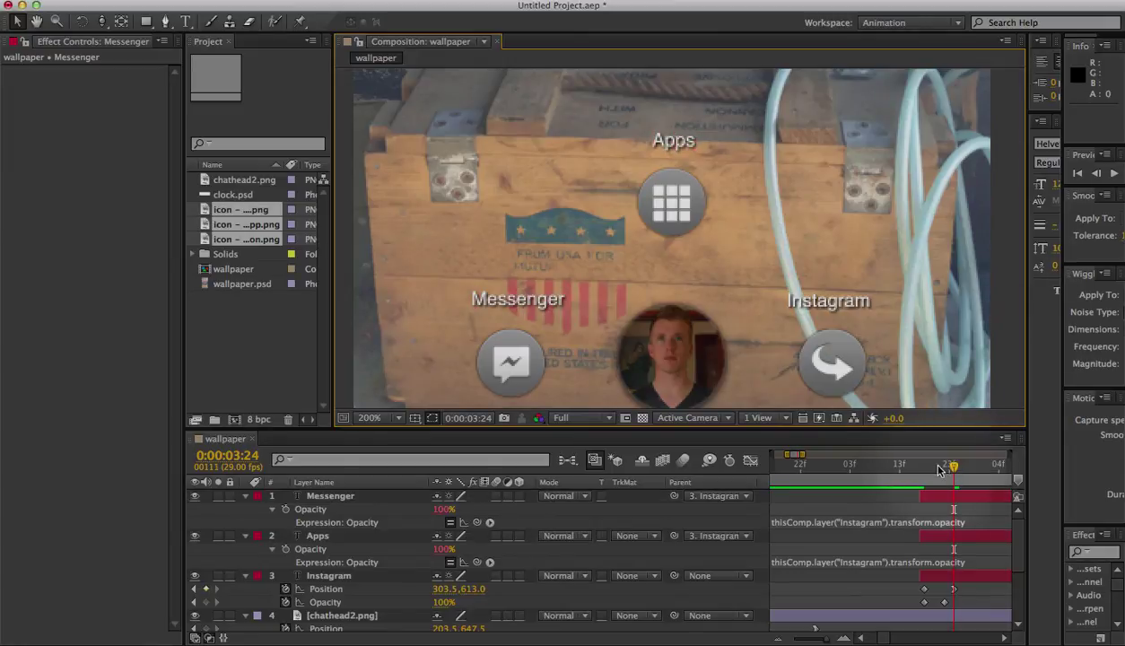
Step: Preview the icon and label intro animation from about 0:00:03:15 with the composition shown at 100%
{"action": "left_click_drag", "start_coordinate": [940, 465], "coordinate": [914, 466]}
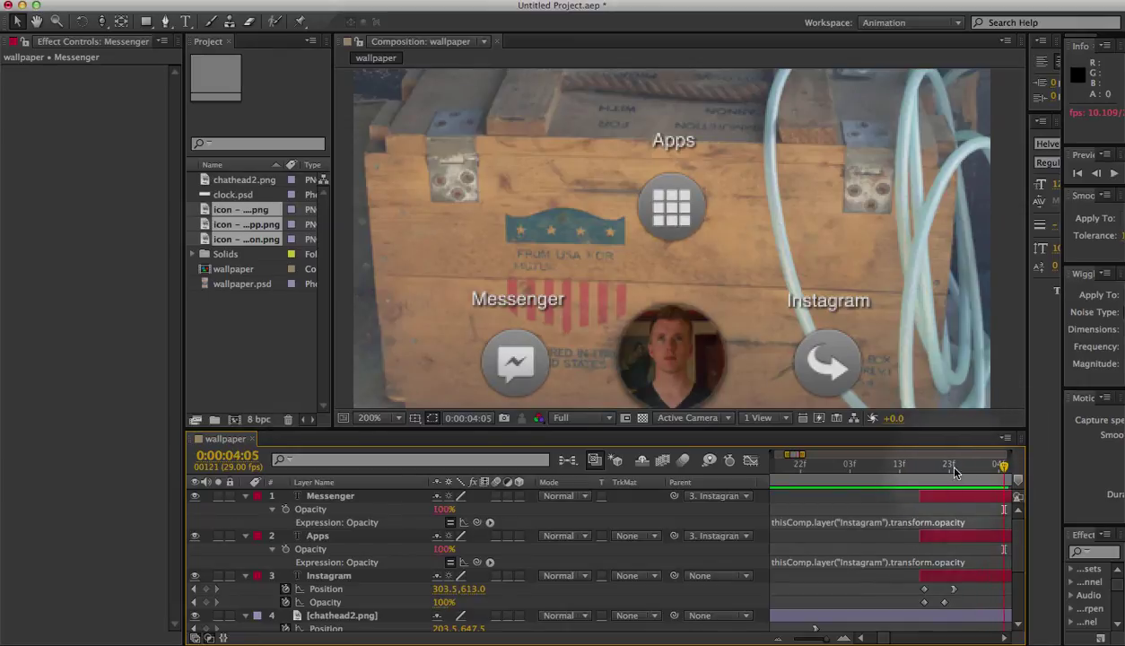
{"action": "left_click_drag", "start_coordinate": [953, 468], "coordinate": [907, 462]}
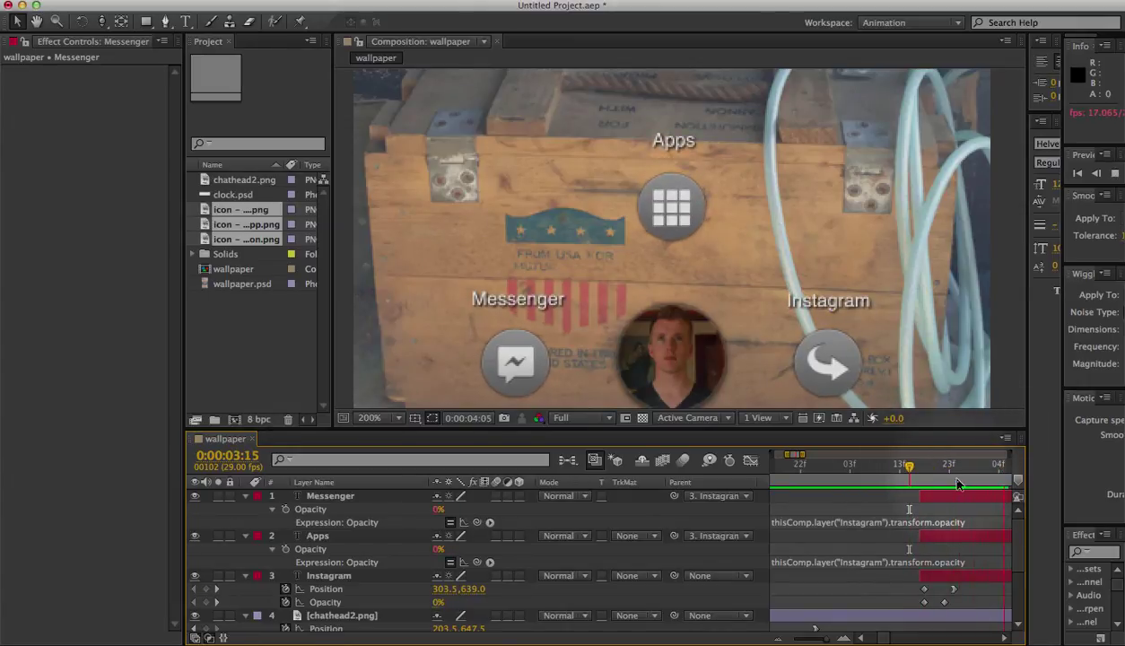
{"action": "left_click_drag", "start_coordinate": [871, 468], "coordinate": [836, 466]}
{"action": "key", "text": "super+minus"}
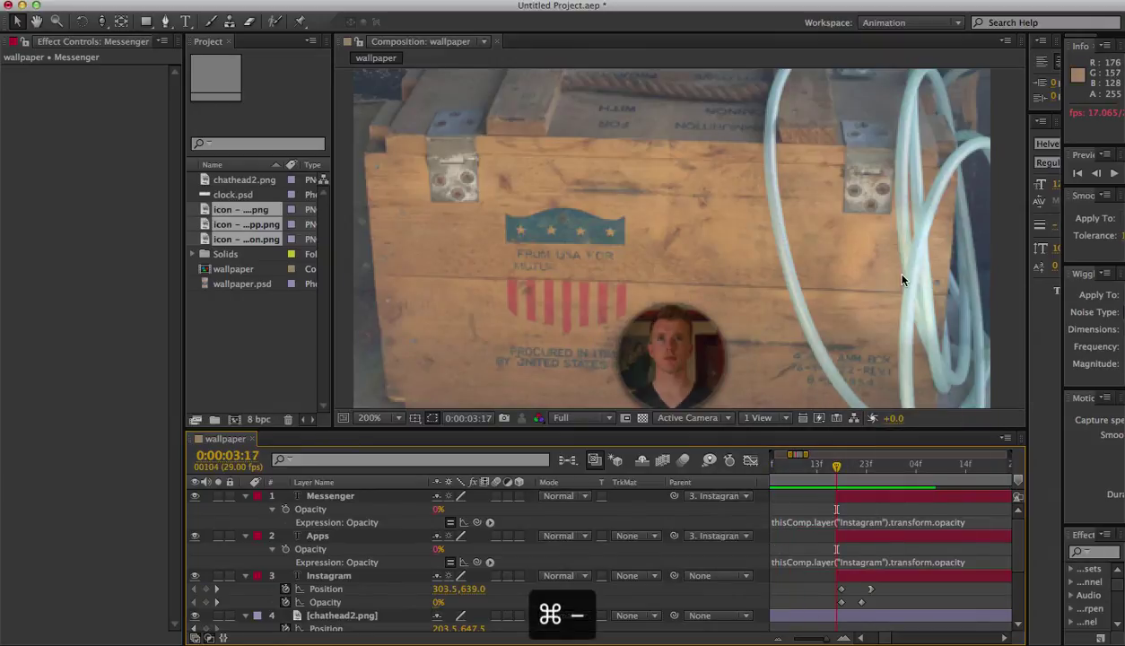
{"action": "key", "text": "super+minus"}
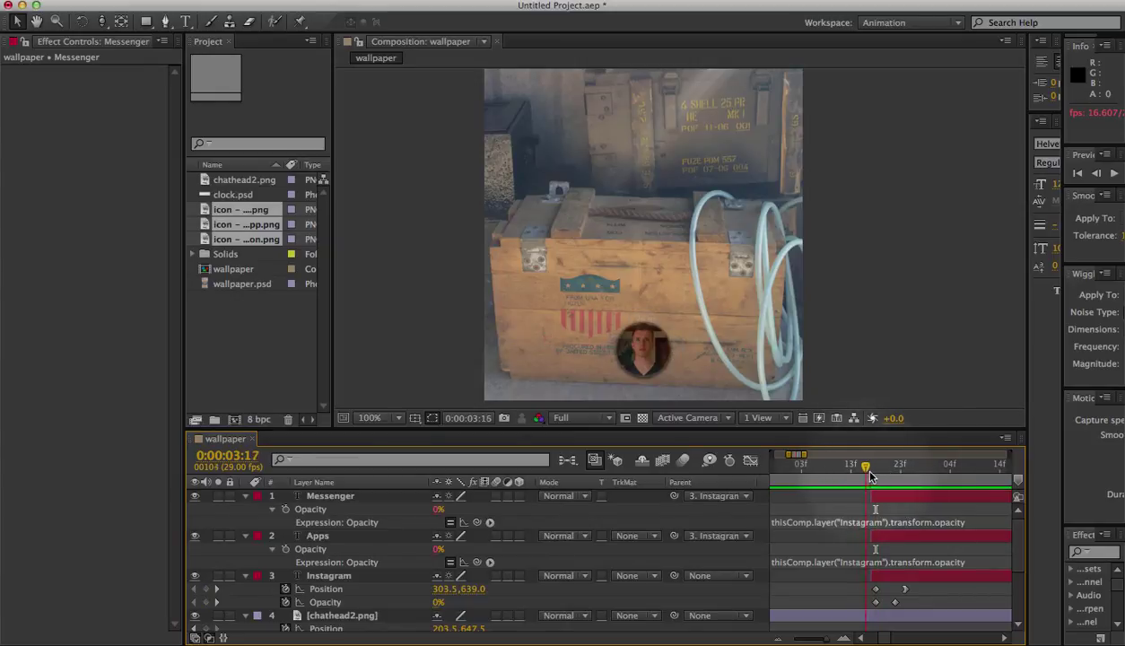
{"action": "mouse_move", "coordinate": [869, 476]}
{"action": "left_mouse_down"}
{"action": "mouse_move", "coordinate": [929, 477]}
{"action": "mouse_move", "coordinate": [867, 486]}
{"action": "left_mouse_up"}
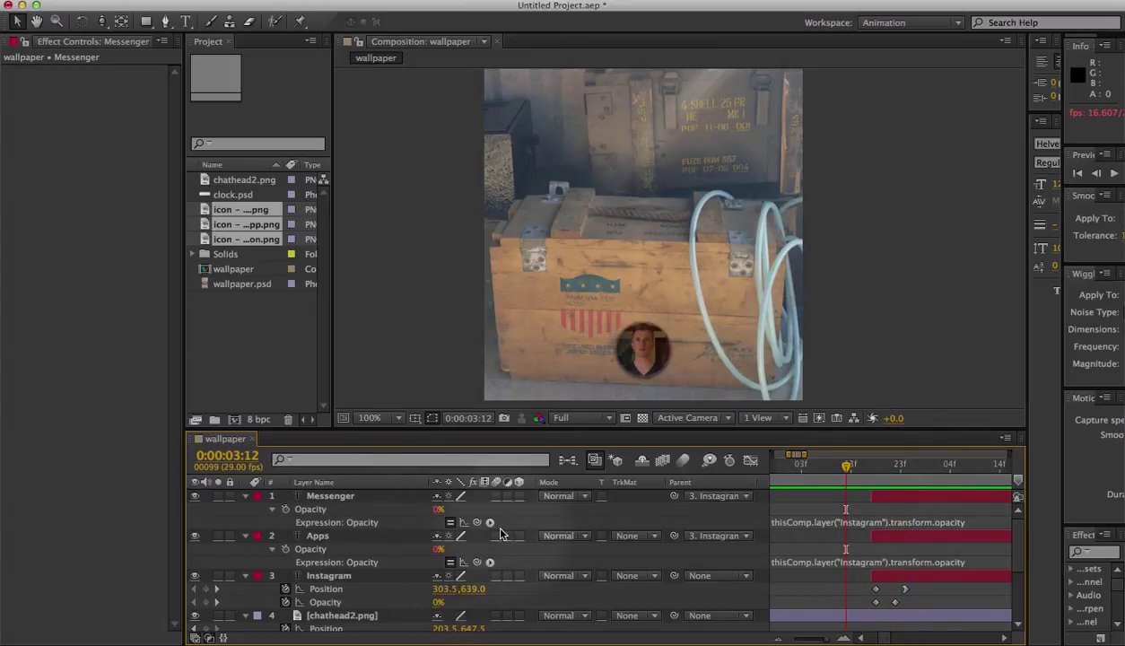
Step: Collapse the revealed properties of every layer in the wallpaper timeline and clear the selection
{"action": "key", "text": "super+a"}
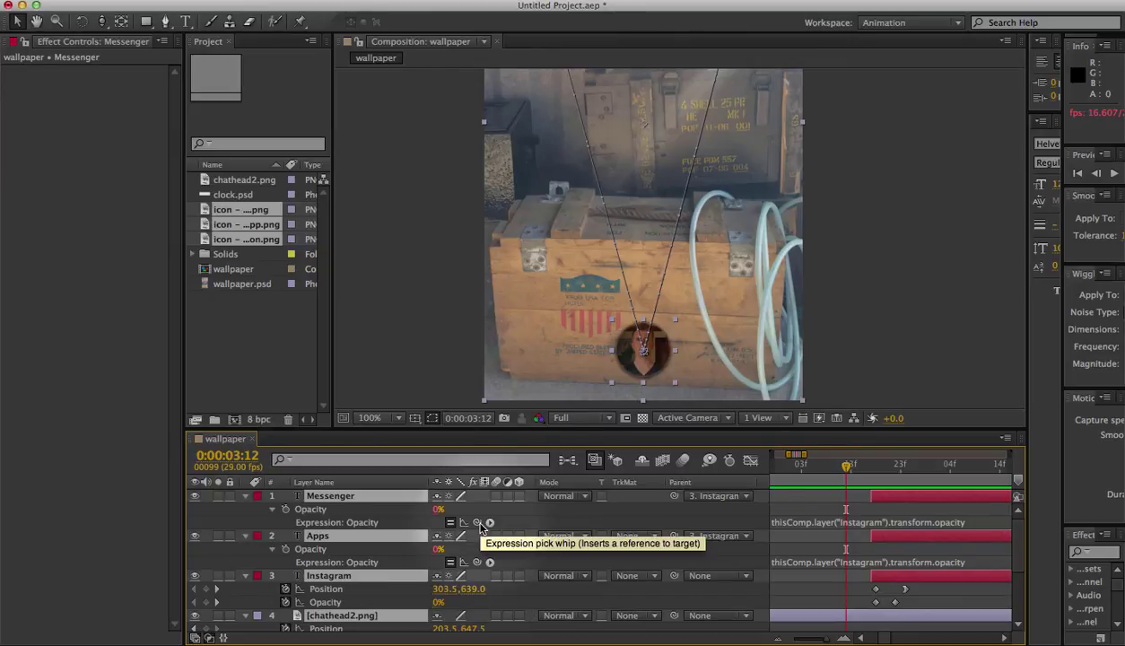
{"action": "key", "text": "u"}
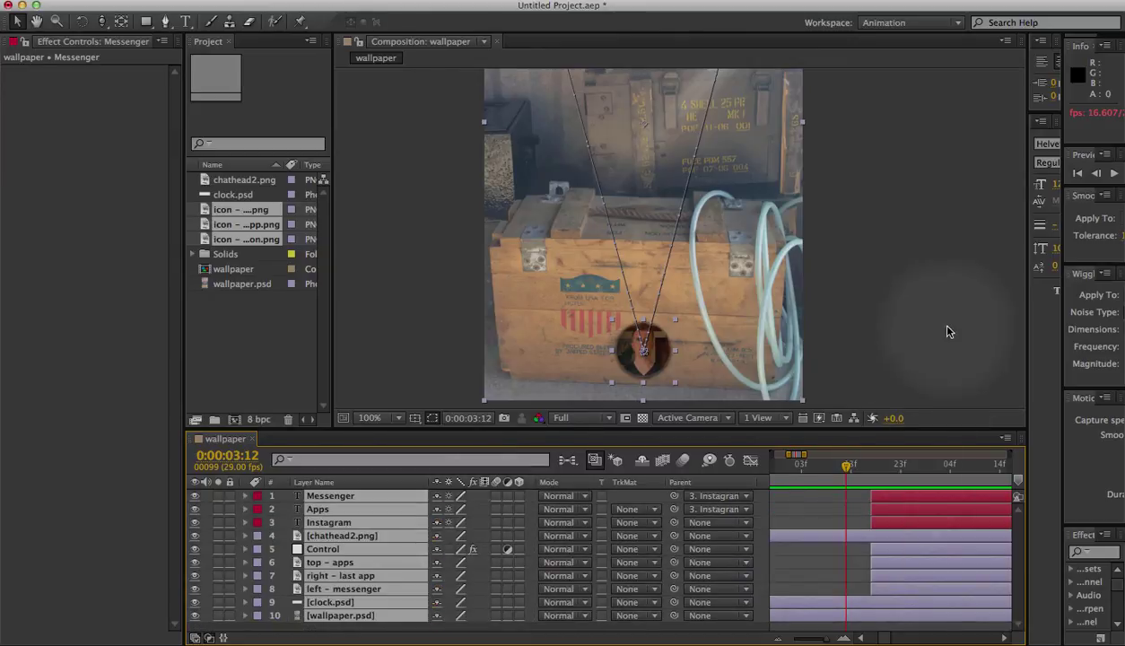
{"action": "left_click", "coordinate": [926, 215]}
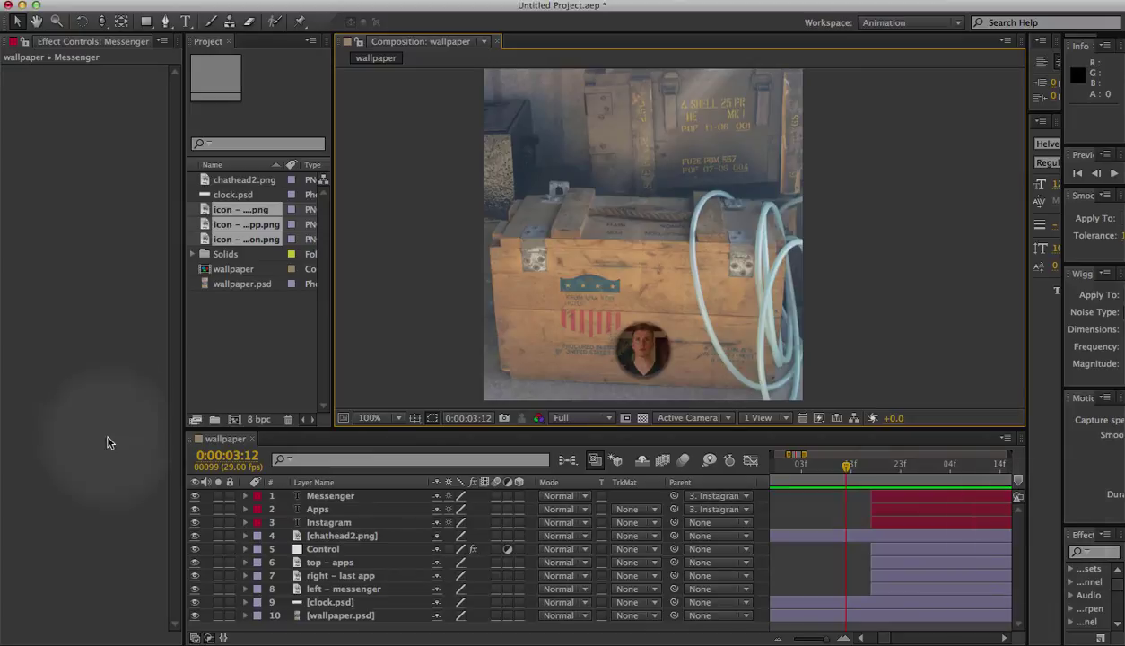
Step: Reveal the Instagram layer's animated properties and copy all its position and opacity keyframes
{"action": "left_click", "coordinate": [336, 496]}
{"action": "left_click", "coordinate": [340, 522]}
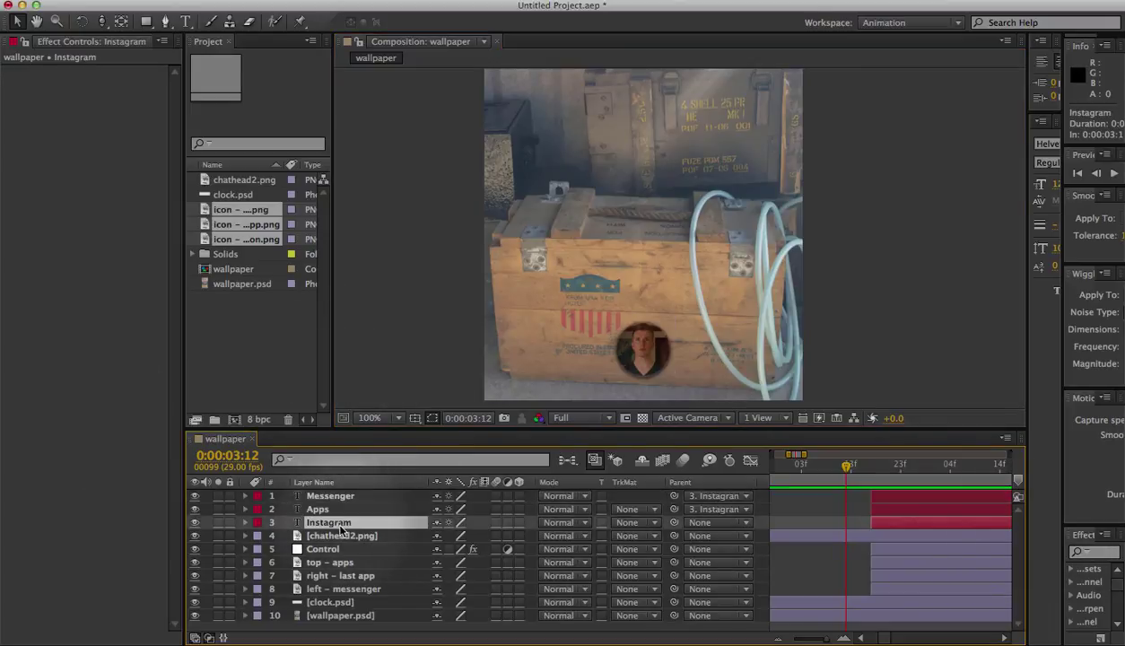
{"action": "left_click_drag", "start_coordinate": [845, 466], "coordinate": [870, 466]}
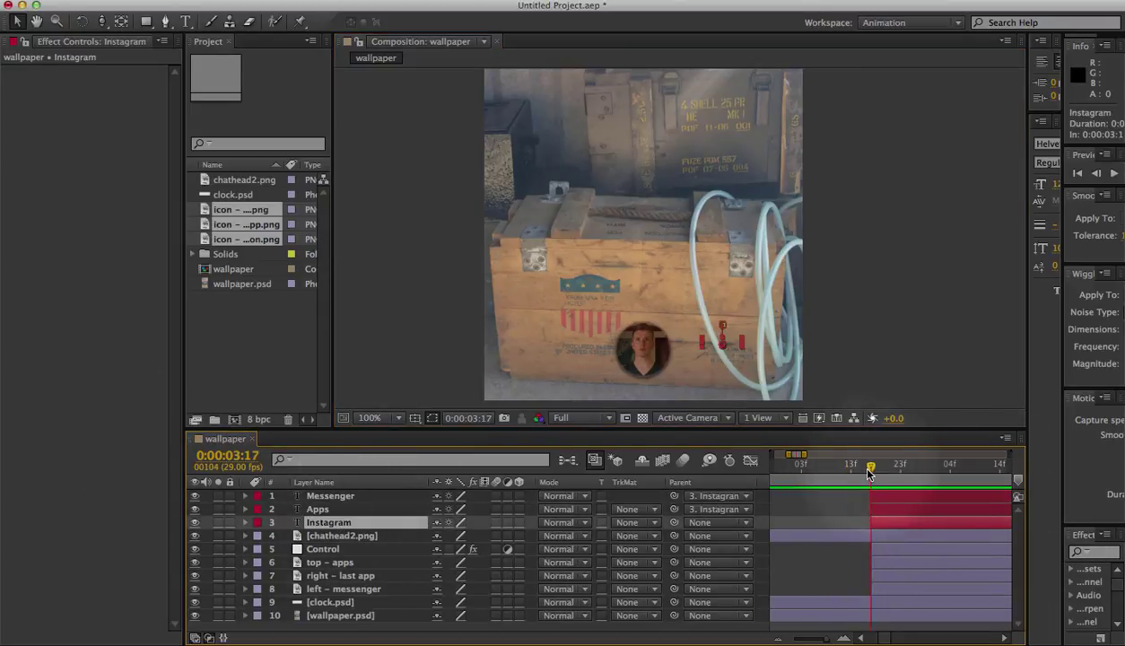
{"action": "key", "text": "u"}
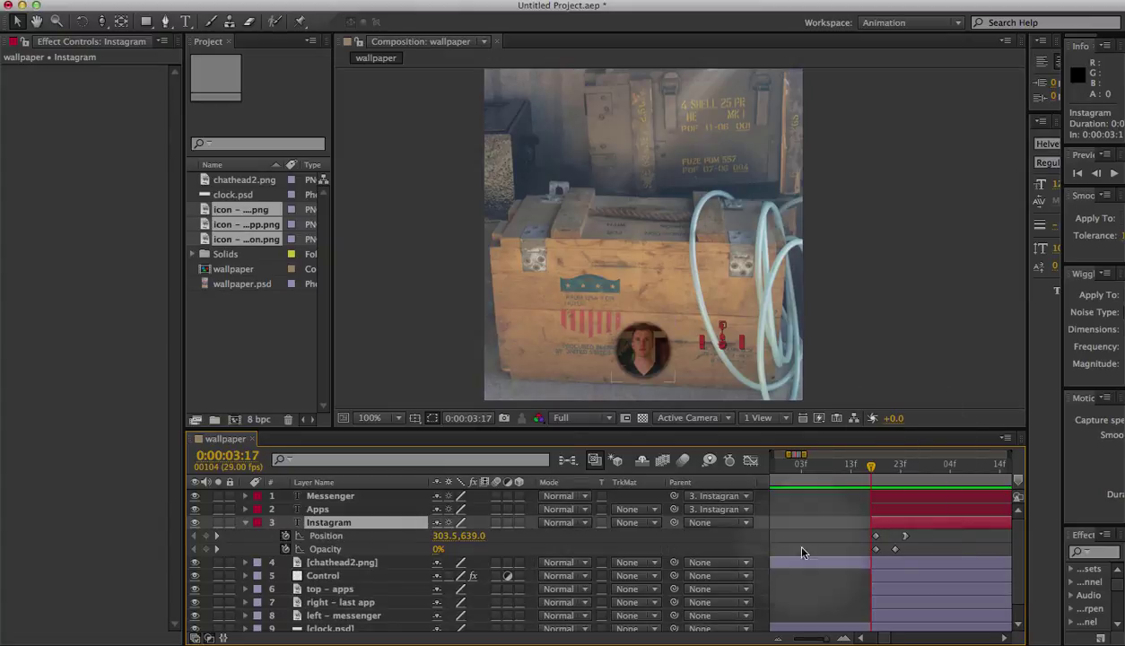
{"action": "left_click_drag", "start_coordinate": [923, 536], "coordinate": [868, 554]}
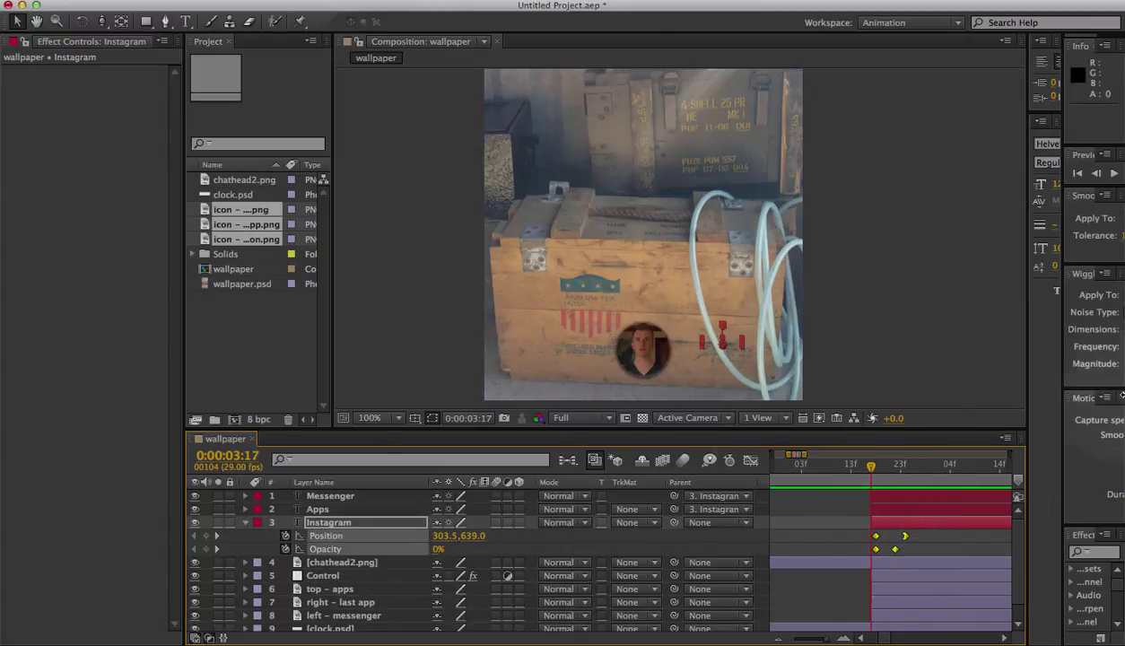
{"action": "key", "text": "super+c"}
Step: Paste the copied keyframes onto the Instagram layer at 0:00:04:19 and place a composition marker at that time
{"action": "left_click_drag", "start_coordinate": [870, 466], "coordinate": [963, 483]}
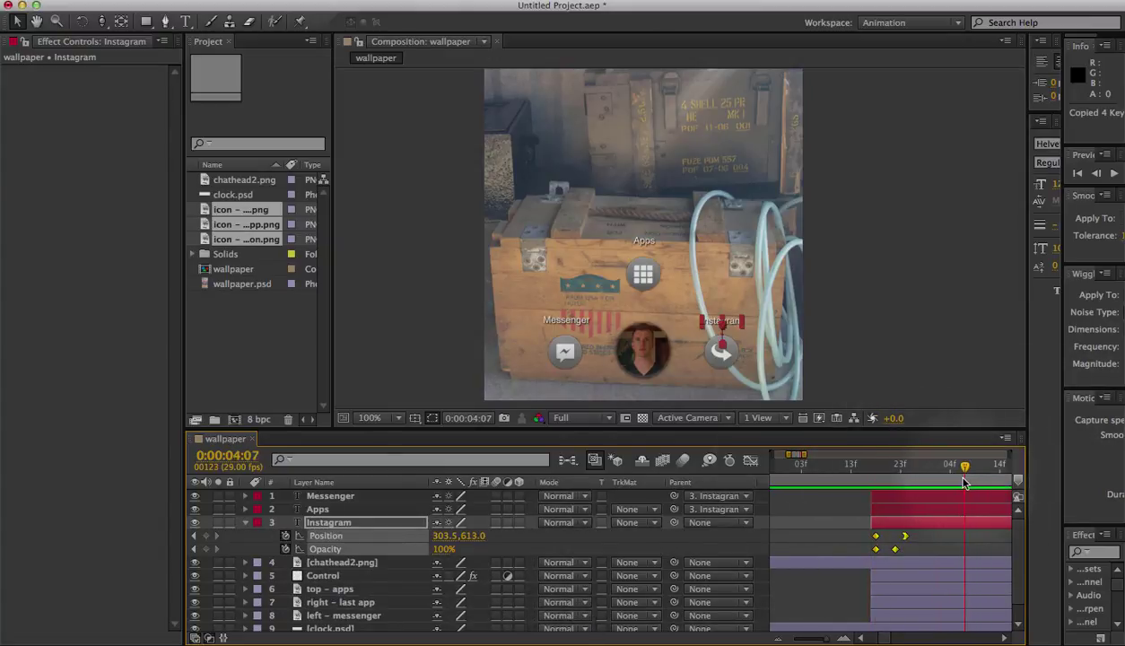
{"action": "key", "text": "space"}
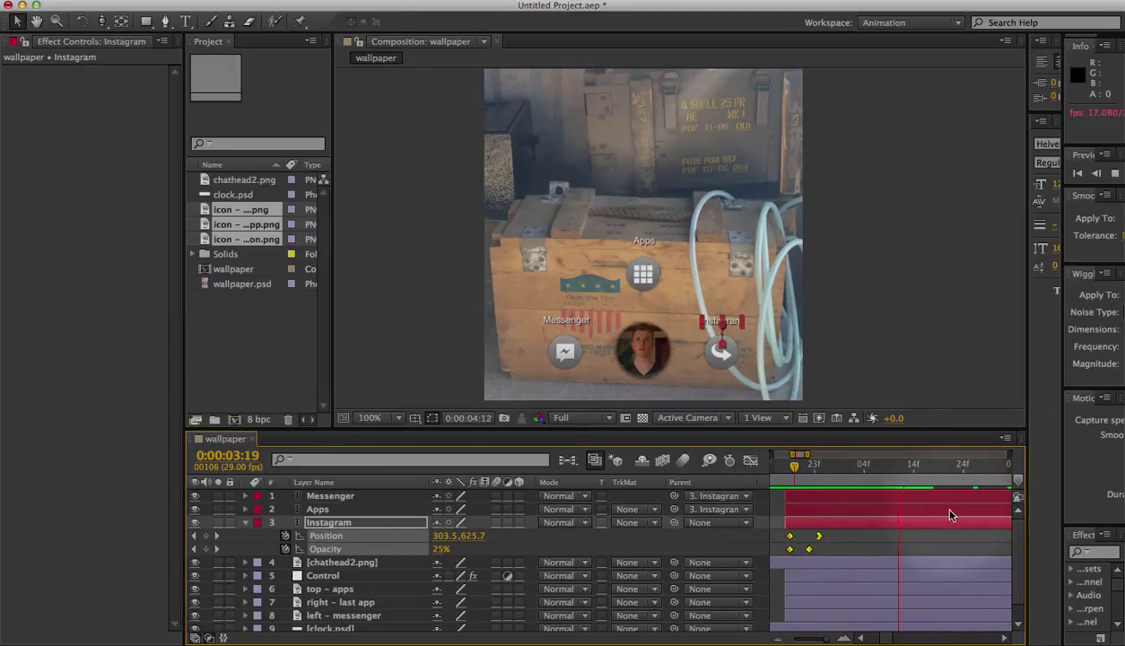
{"action": "key", "text": "super+v"}
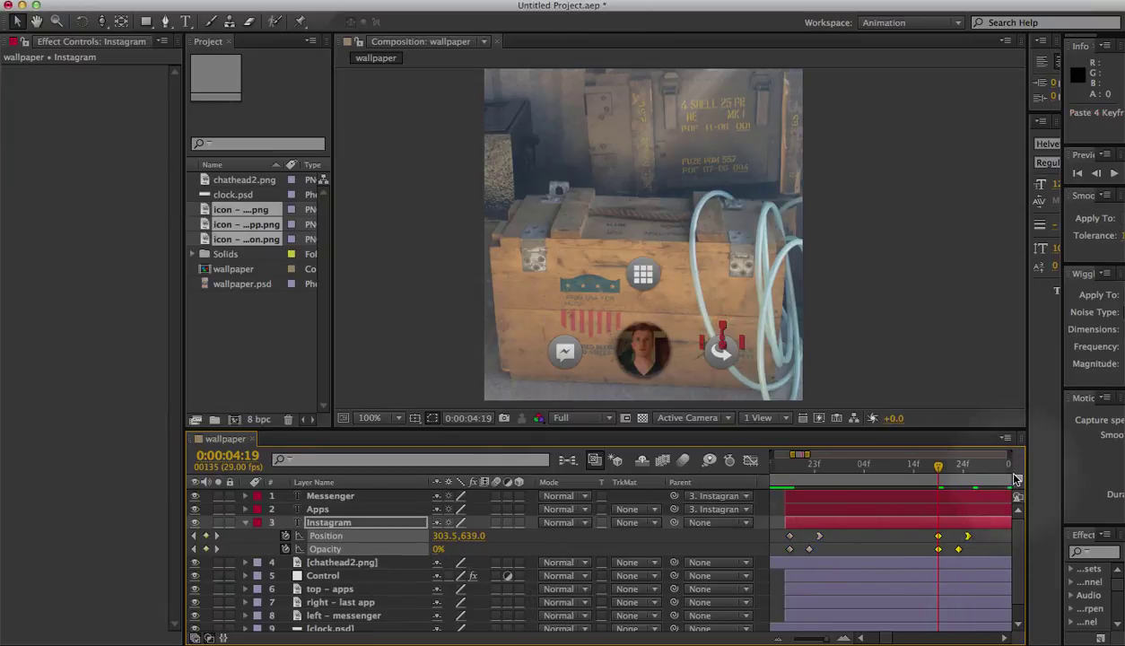
{"action": "left_click_drag", "start_coordinate": [1018, 482], "coordinate": [946, 484]}
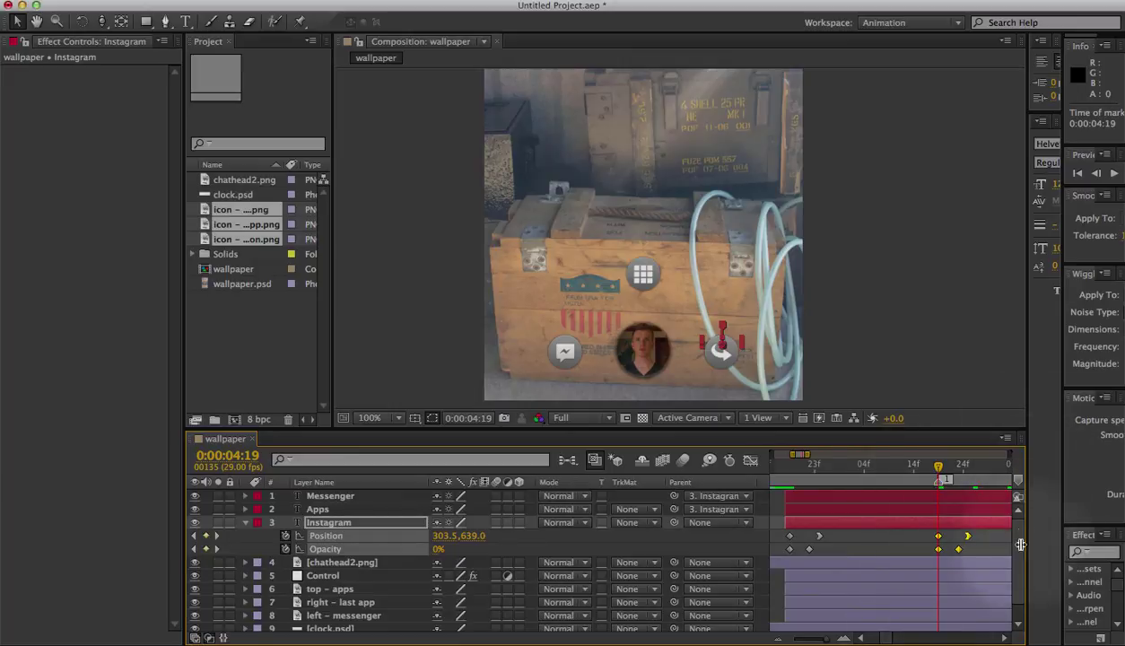
Step: Time-reverse the pasted Instagram position and opacity keyframes and preview the labels' exit animation
{"action": "scroll", "coordinate": [951, 588], "scroll_direction": "down", "scroll_amount": 1}
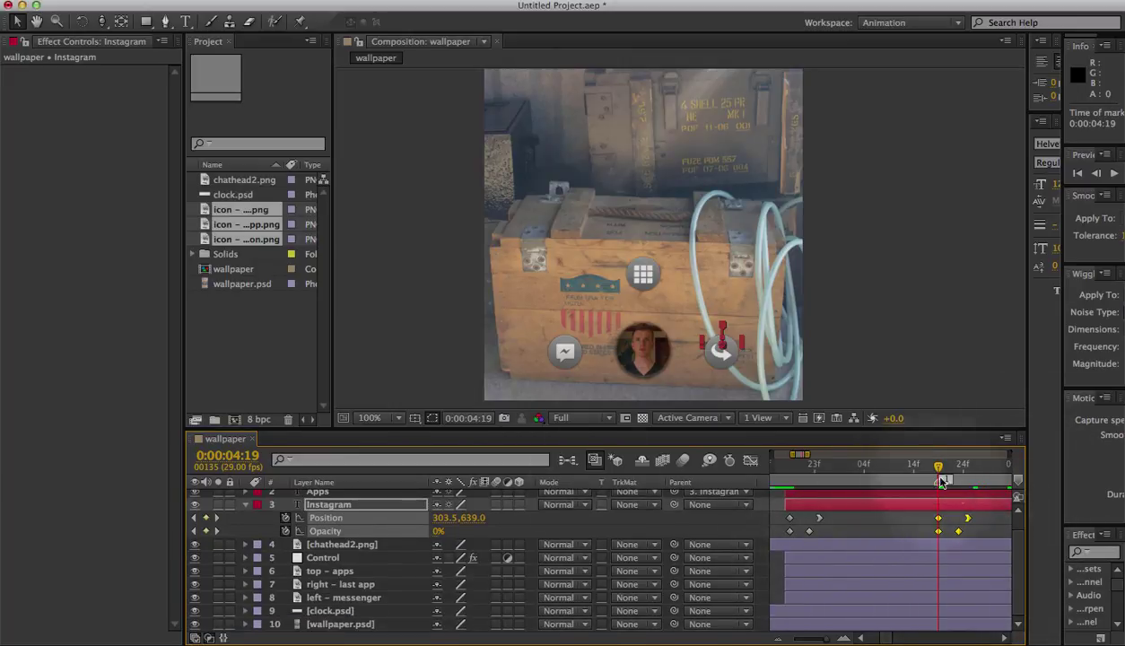
{"action": "right_click", "coordinate": [969, 518]}
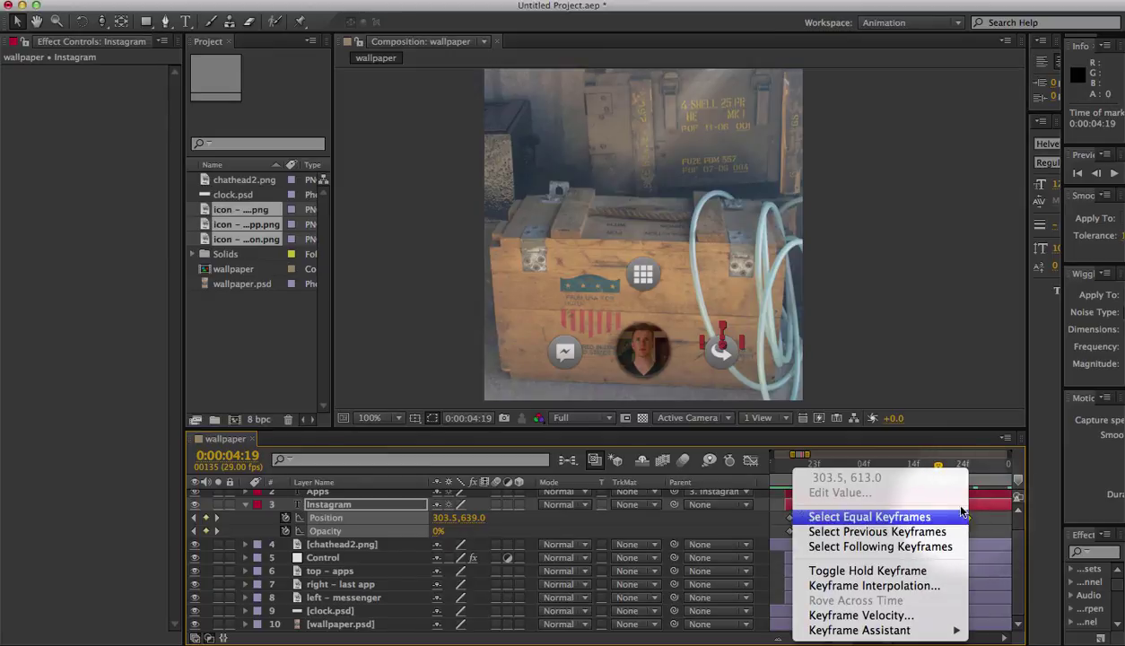
{"action": "mouse_move", "coordinate": [857, 629]}
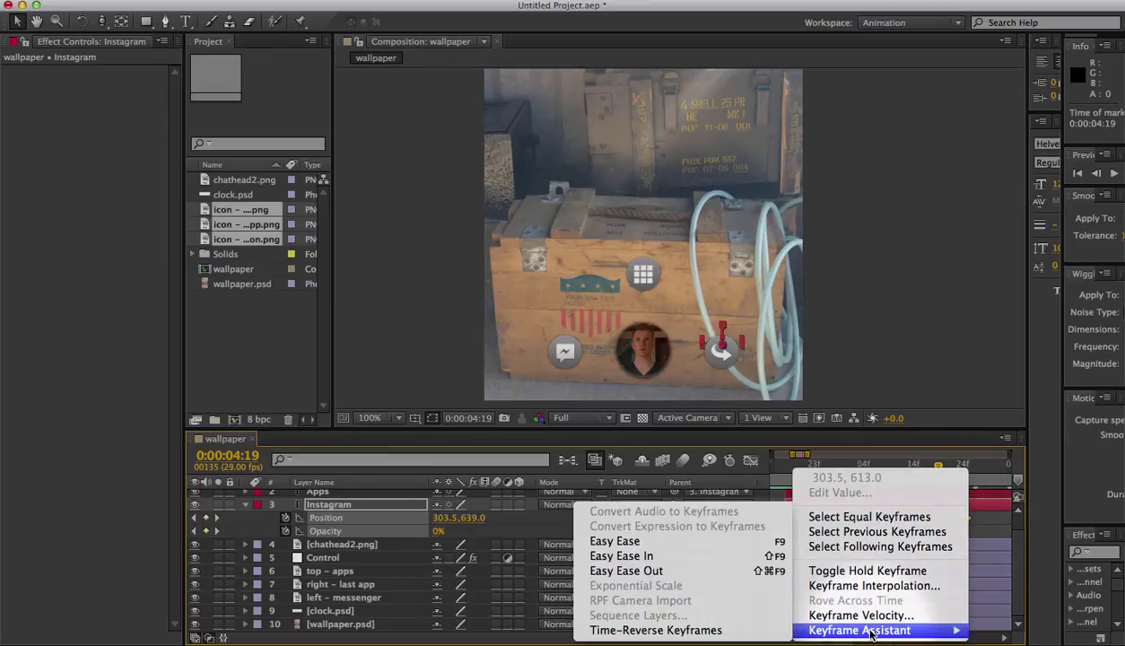
{"action": "left_click", "coordinate": [711, 628]}
{"action": "key", "text": "space"}
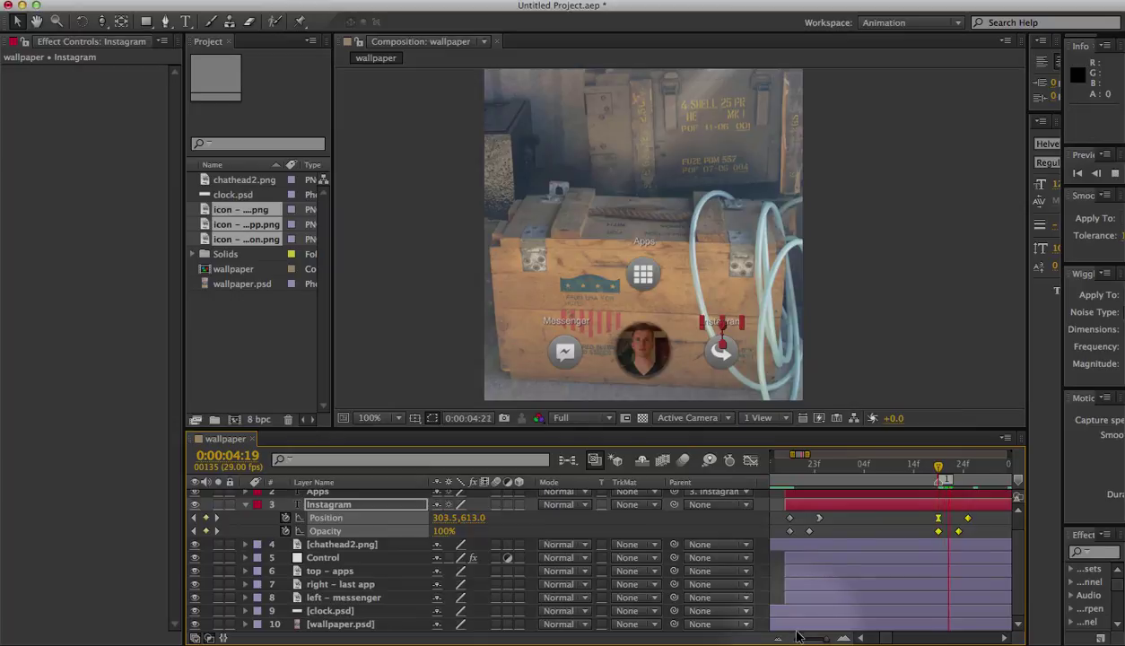
{"action": "key", "text": "space"}
{"action": "left_click_drag", "start_coordinate": [958, 469], "coordinate": [934, 468]}
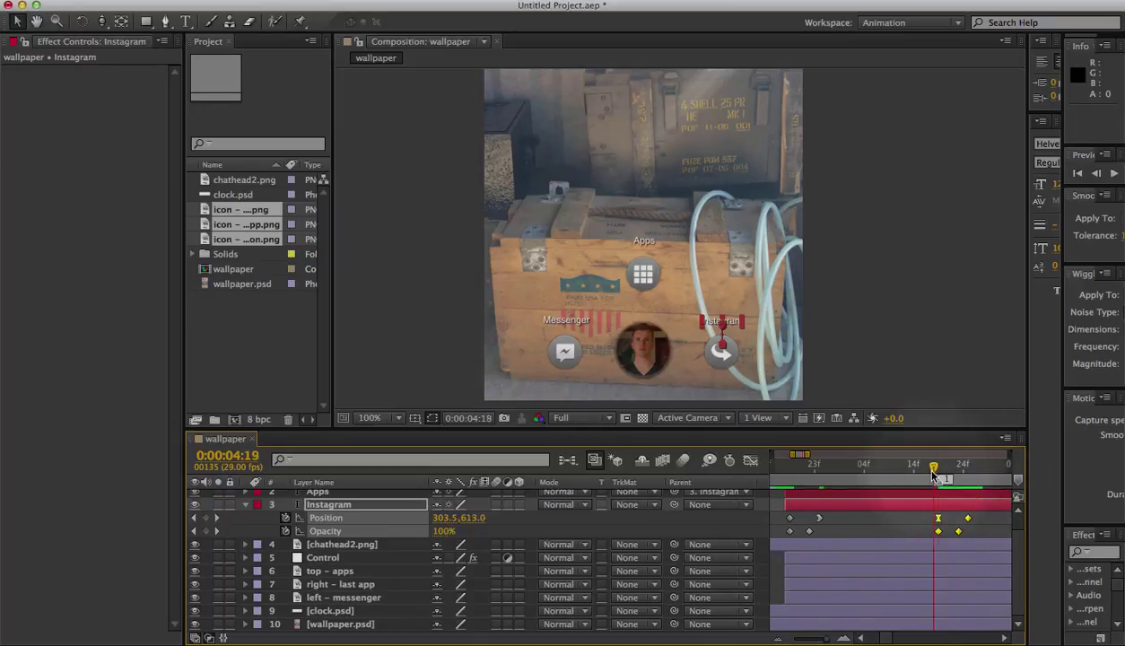
Step: Reveal the Control layer's slider and opacity keyframes and paste the copied keyframes onto the layer at 0:00:04:19
{"action": "left_click", "coordinate": [326, 557]}
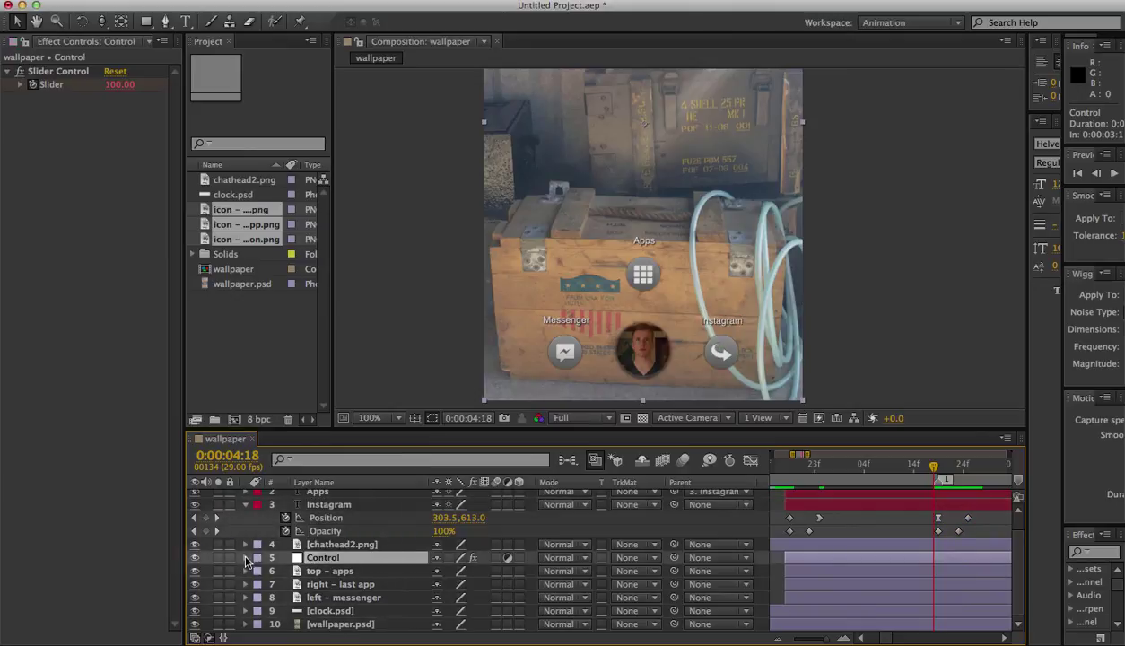
{"action": "key", "text": "e"}
{"action": "key", "text": "e"}
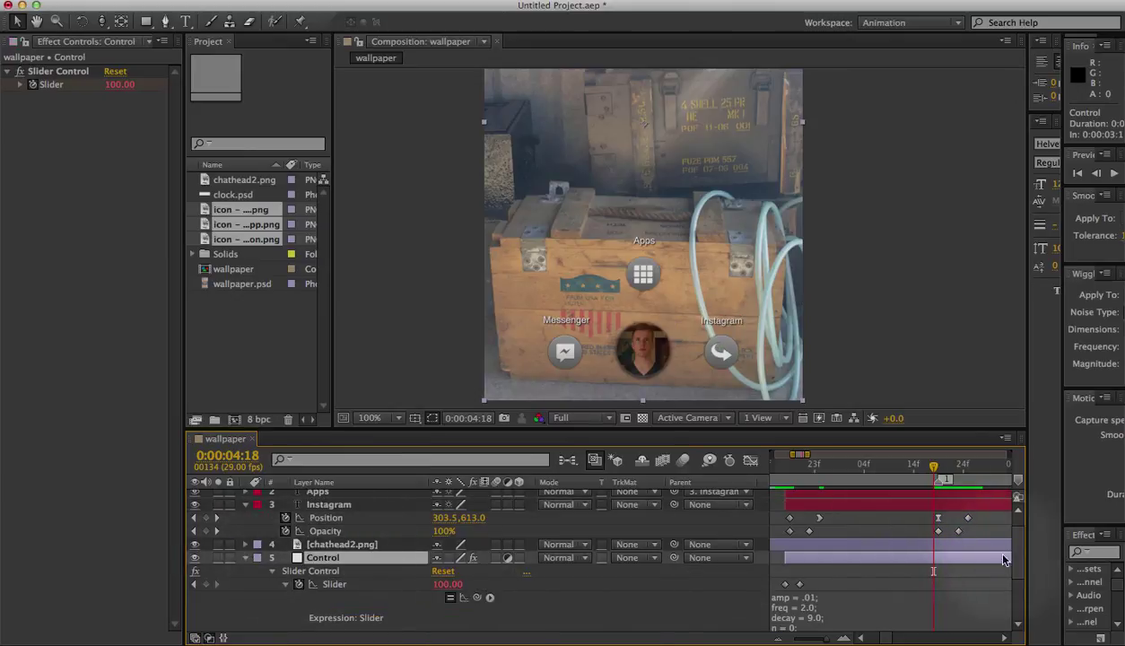
{"action": "scroll", "coordinate": [1017, 552], "scroll_direction": "down", "scroll_amount": 2}
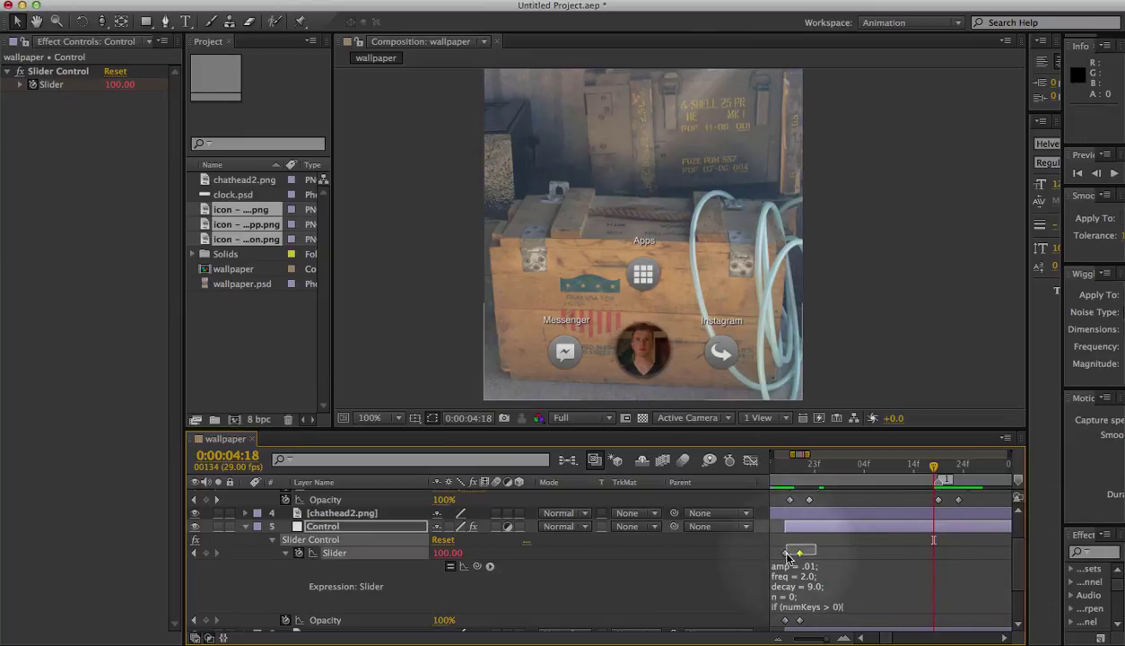
{"action": "left_click_drag", "start_coordinate": [801, 534], "coordinate": [762, 559]}
{"action": "left_click_drag", "start_coordinate": [783, 625], "coordinate": [783, 625]}
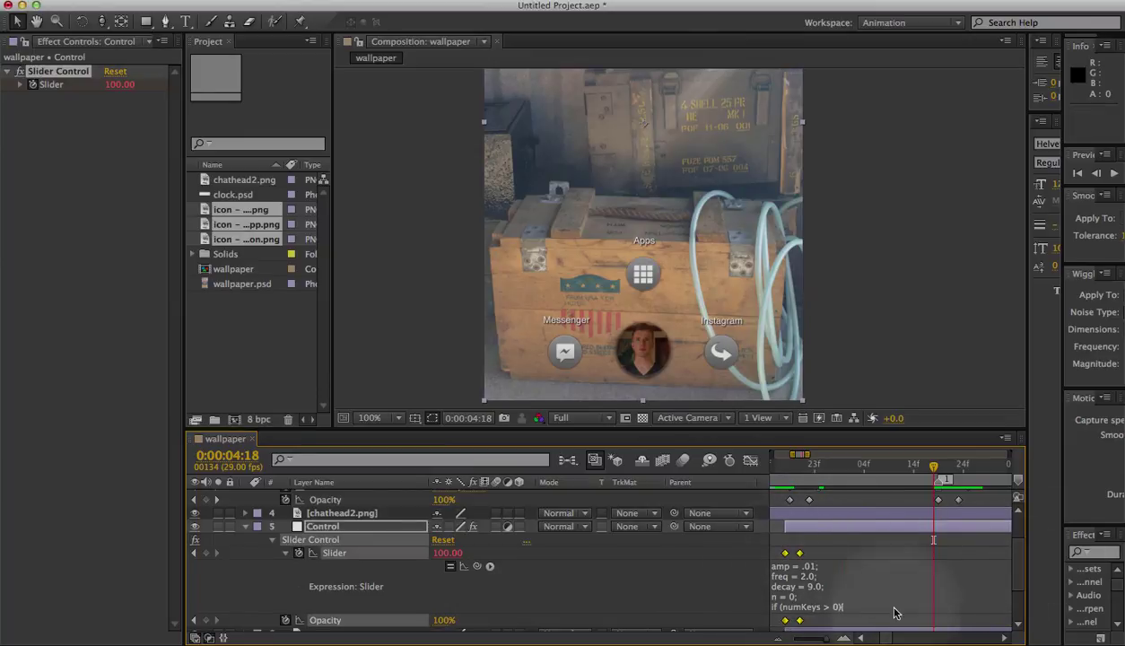
{"action": "key", "text": "super+v"}
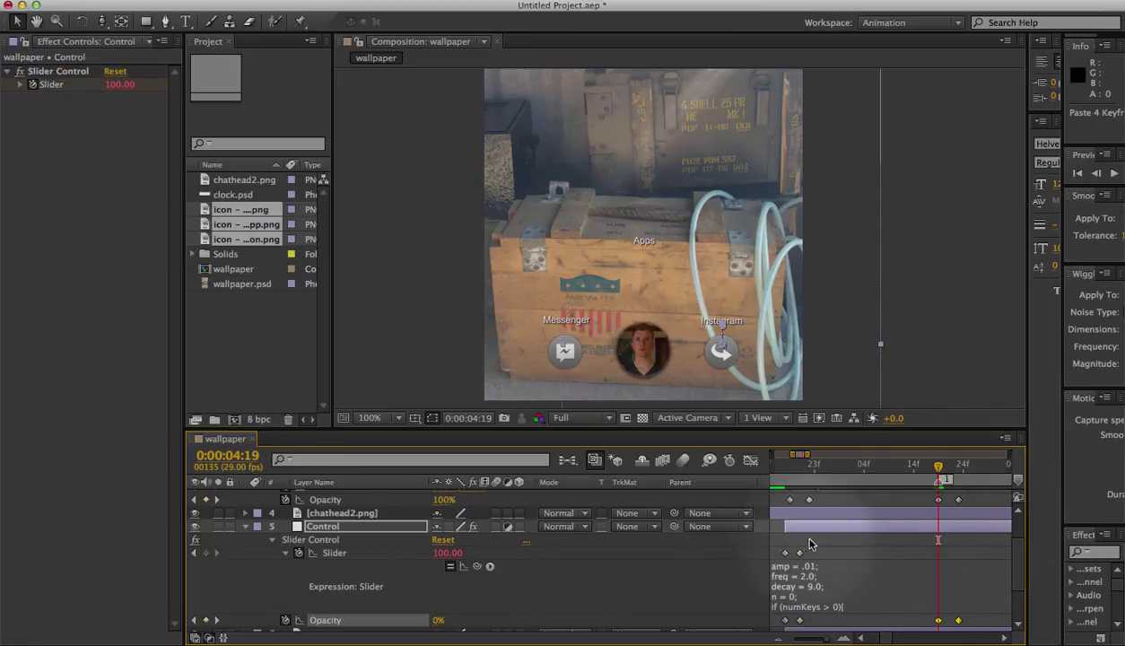
Step: Copy the Control layer's two Slider keyframes and paste them at 0:00:04:19
{"action": "left_click_drag", "start_coordinate": [805, 527], "coordinate": [777, 549]}
{"action": "key", "text": "super+c"}
{"action": "key", "text": "super+v"}
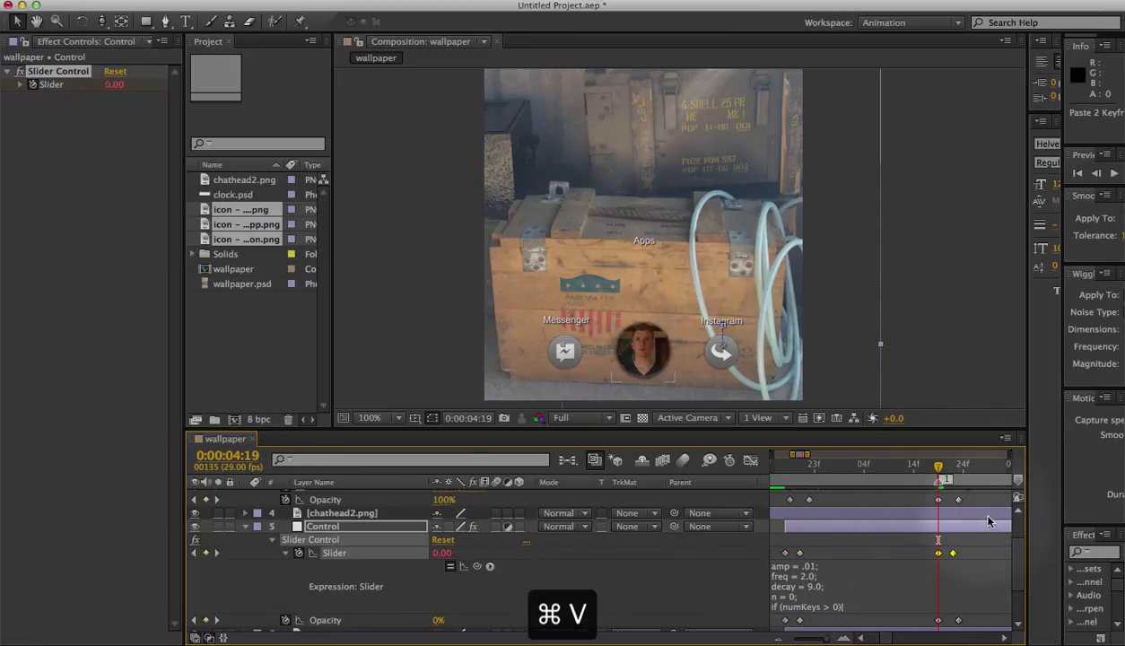
Step: Time-reverse the pasted Slider and Opacity keyframes on the Control layer and play back the exit animation
{"action": "left_click_drag", "start_coordinate": [959, 624], "coordinate": [911, 530]}
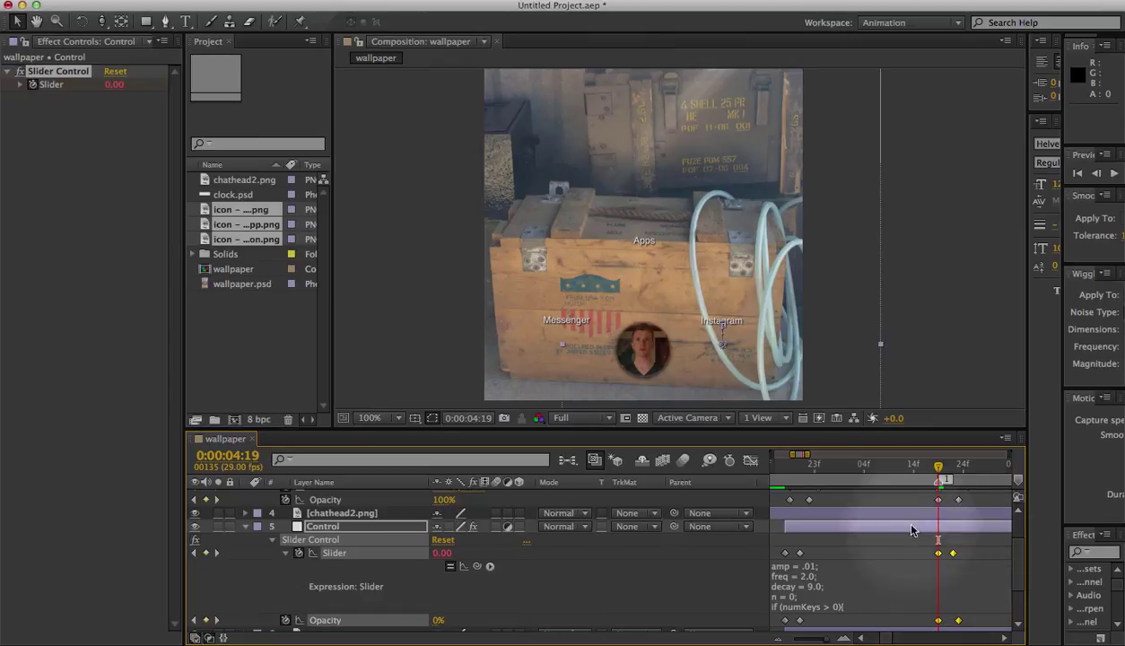
{"action": "right_click", "coordinate": [954, 556]}
{"action": "mouse_move", "coordinate": [863, 630]}
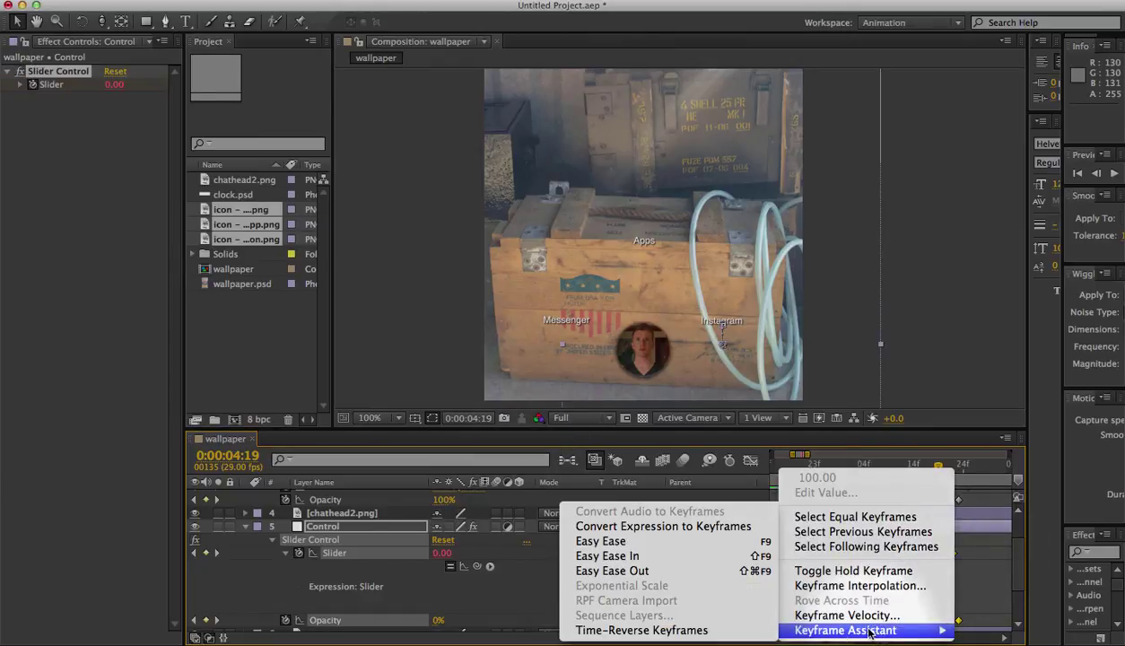
{"action": "left_click", "coordinate": [628, 630]}
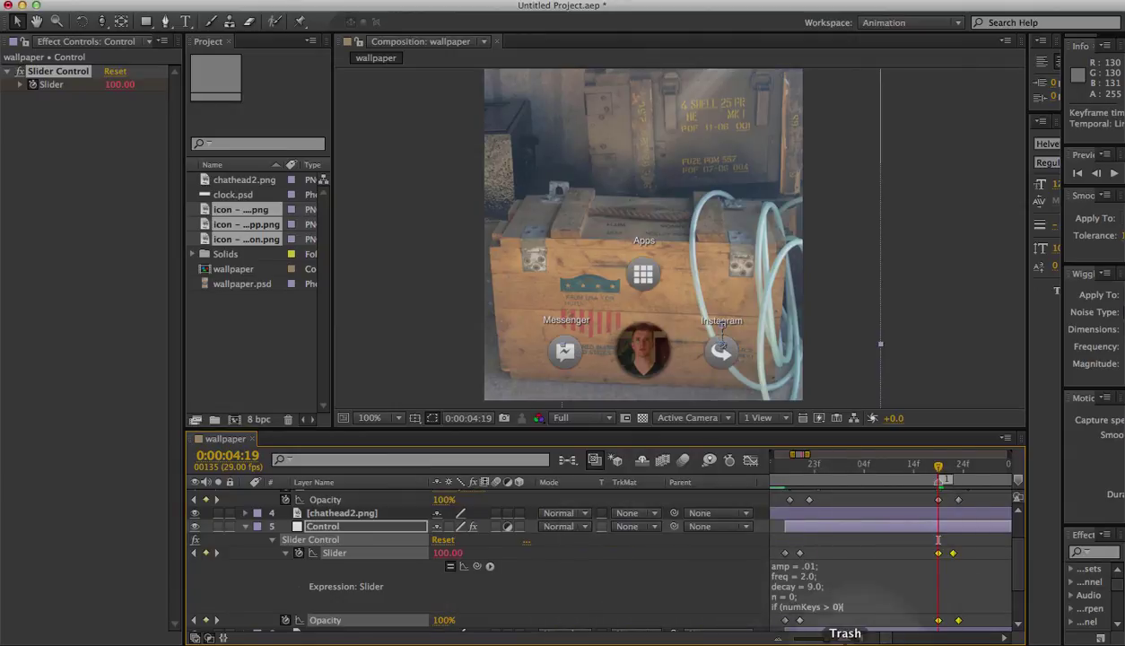
{"action": "key", "text": "space"}
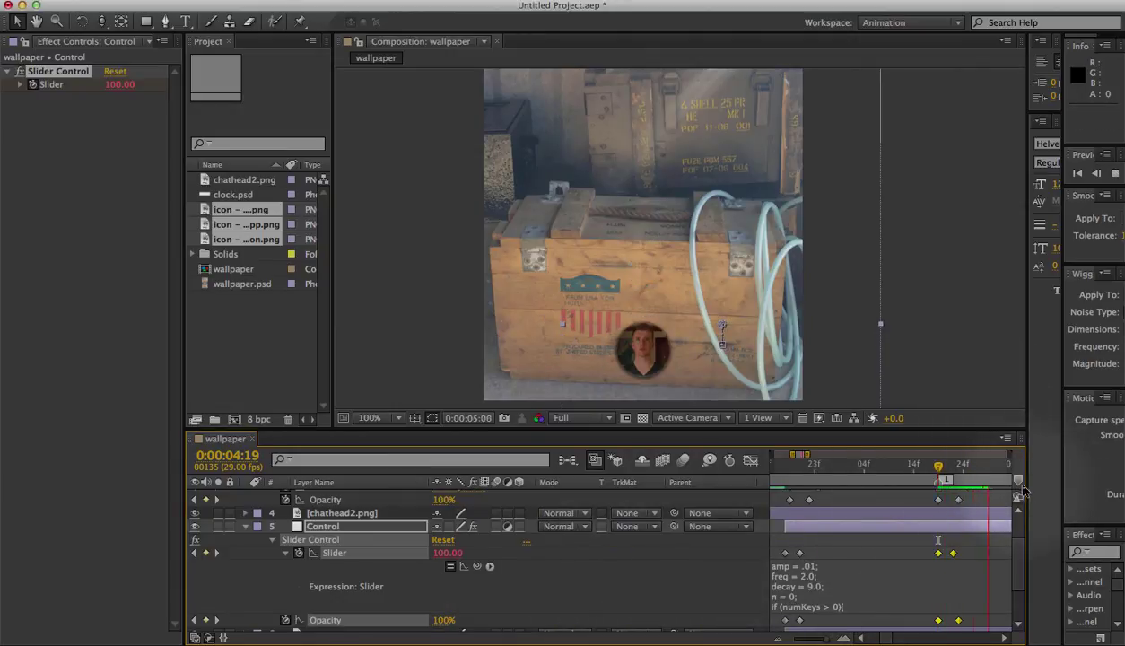